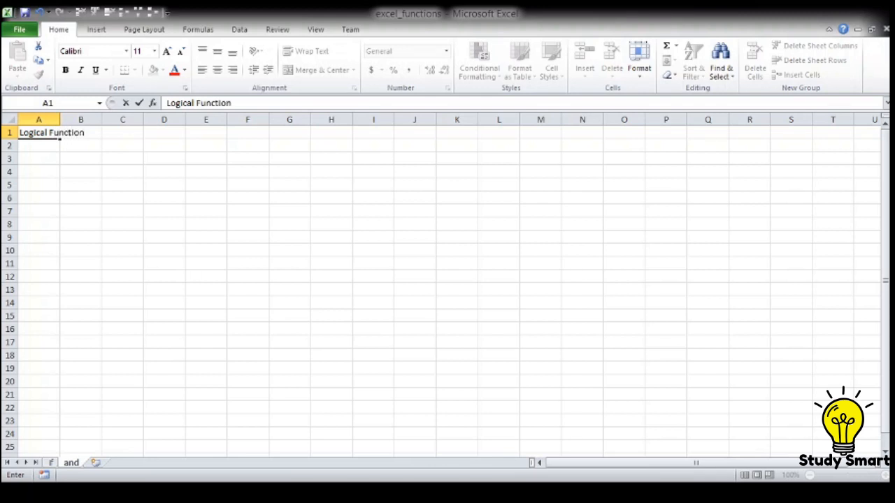
Step: Complete the title in cell A1 so it reads "Logical Function AND"
{"action": "type", "text": "and"}
{"action": "key", "text": "BackSpace"}
{"action": "key", "text": "BackSpace"}
{"action": "key", "text": "BackSpace"}
{"action": "key", "text": "BackSpace"}
{"action": "type", "text": "AND"}
{"action": "key", "text": "Right"}
{"action": "key", "text": "Right"}
{"action": "key", "text": "Right"}
{"action": "key", "text": "Right"}
{"action": "key", "text": "Right"}
{"action": "key", "text": "Right"}
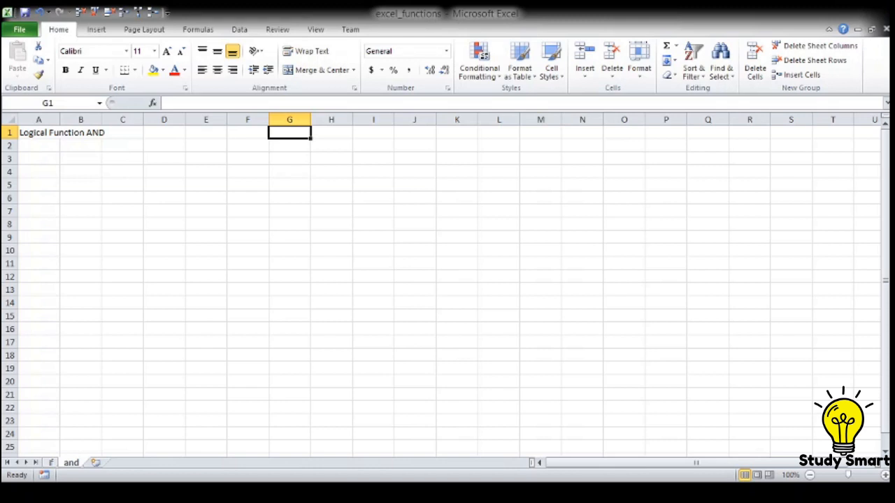
Step: Enter the column headers No1 in cell G1 and No2 in cell H1
{"action": "type", "text": "N"}
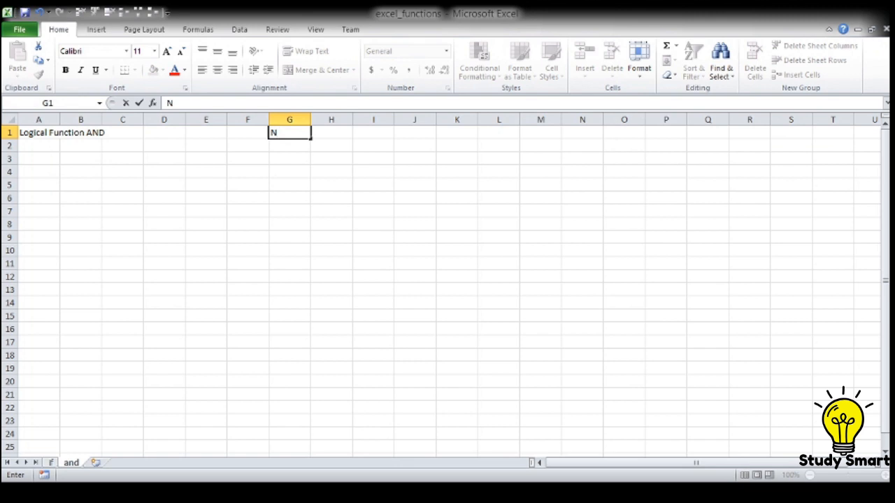
{"action": "type", "text": "o1"}
{"action": "key", "text": "Tab"}
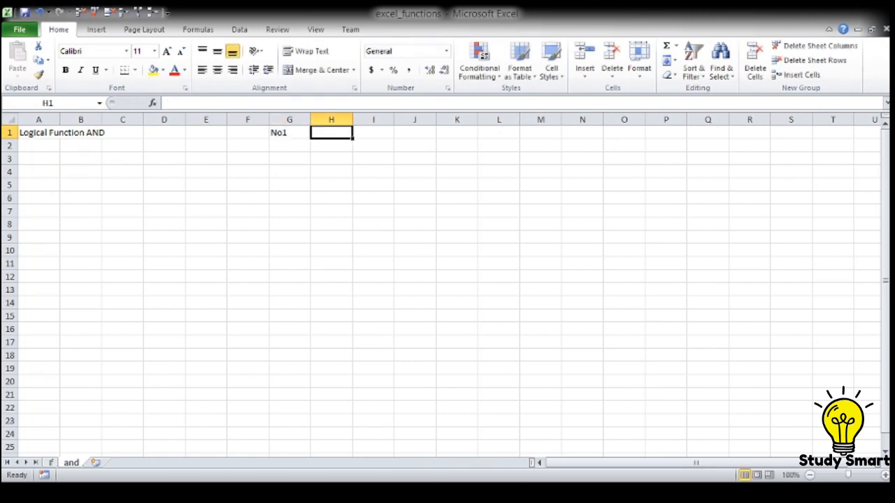
{"action": "type", "text": "No"}
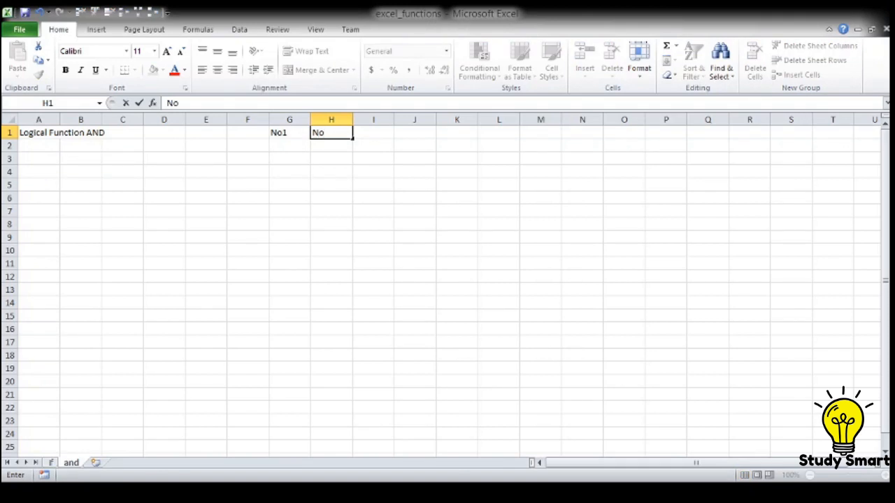
{"action": "type", "text": "1"}
{"action": "key", "text": "BackSpace"}
{"action": "type", "text": "2"}
{"action": "key", "text": "Return"}
Step: Enter 0 under No1 in cell G2 and 100 under No2 in cell H2
{"action": "key", "text": "Left"}
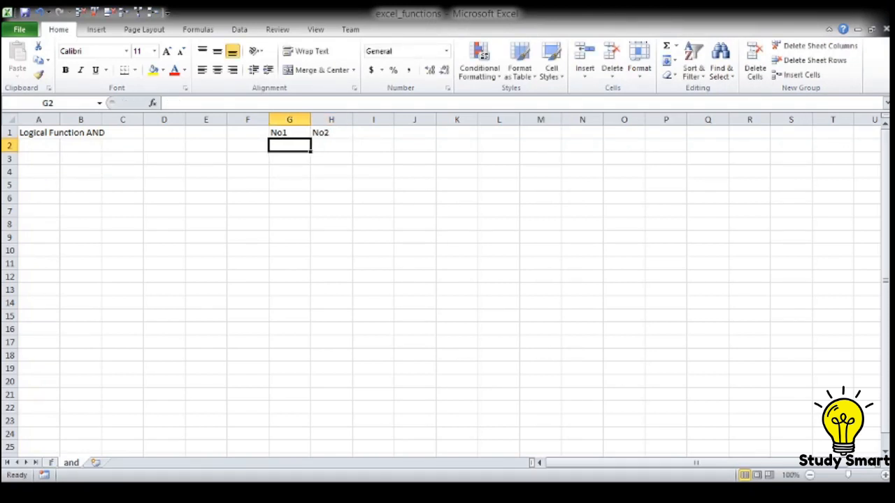
{"action": "type", "text": "1"}
{"action": "key", "text": "BackSpace"}
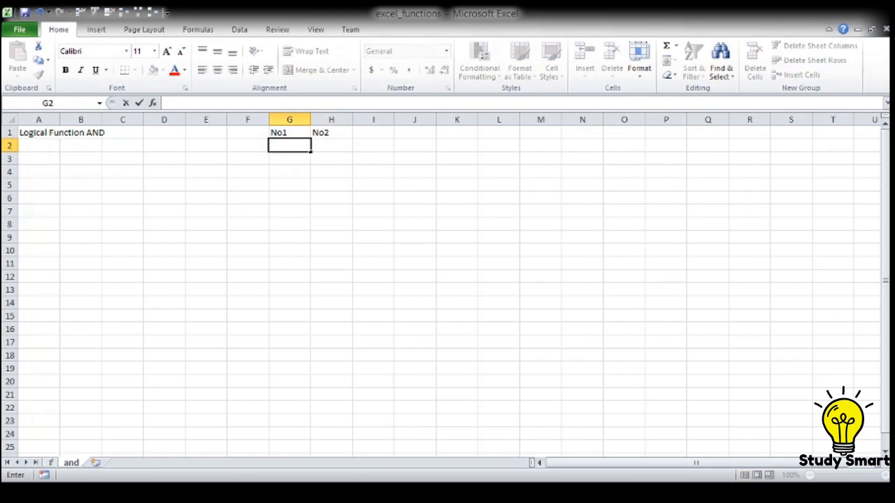
{"action": "type", "text": "0"}
{"action": "key", "text": "Tab"}
{"action": "type", "text": "100"}
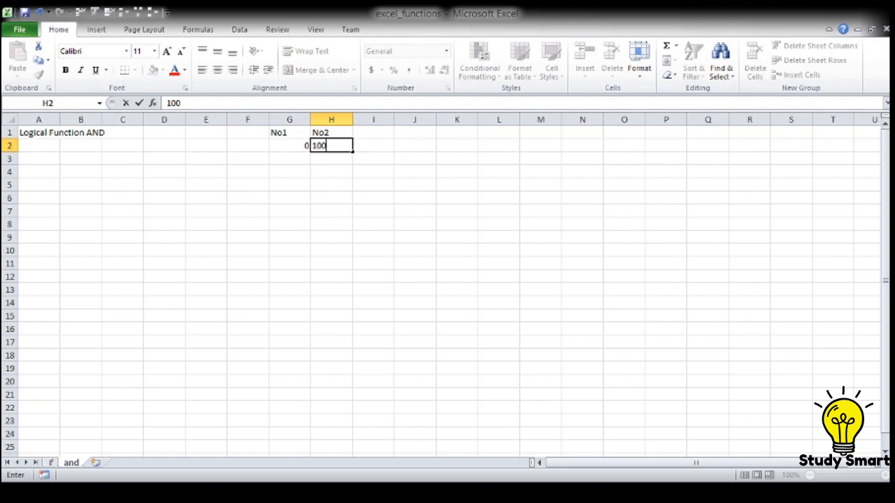
{"action": "key", "text": "Tab"}
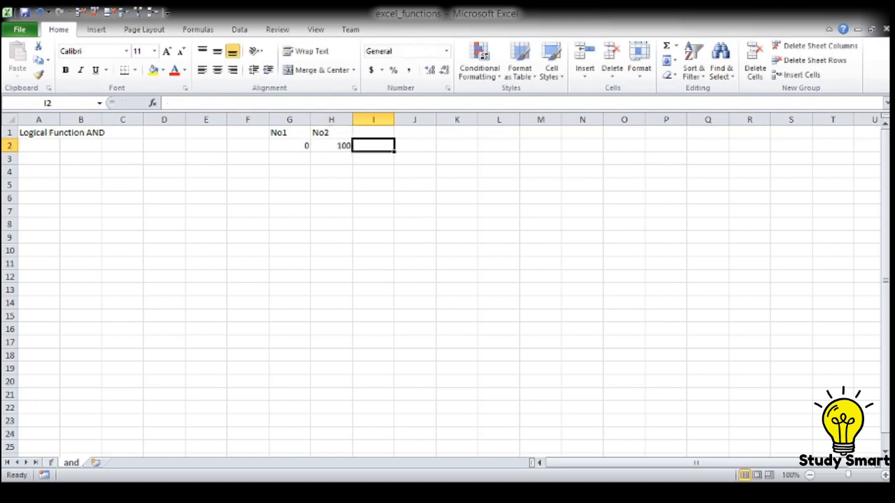
Step: Add the header No3 in cell I1 and enter 45 below it in cell I2
{"action": "key", "text": "Up"}
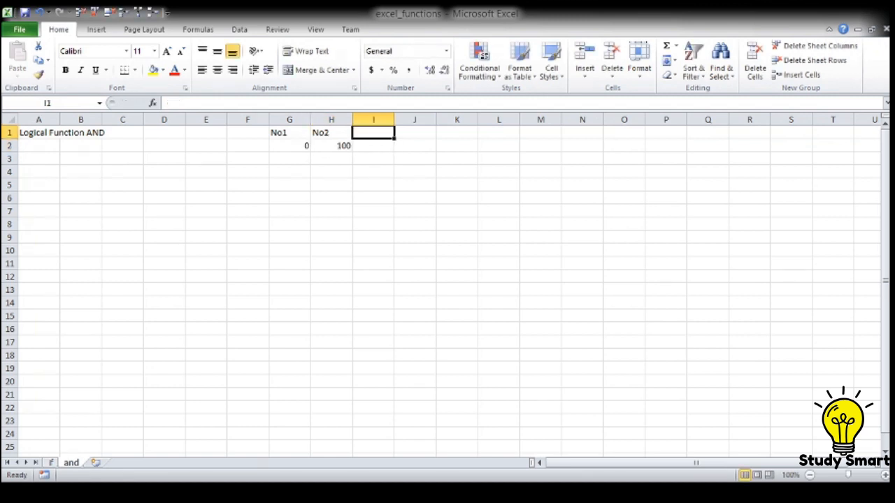
{"action": "type", "text": "No"}
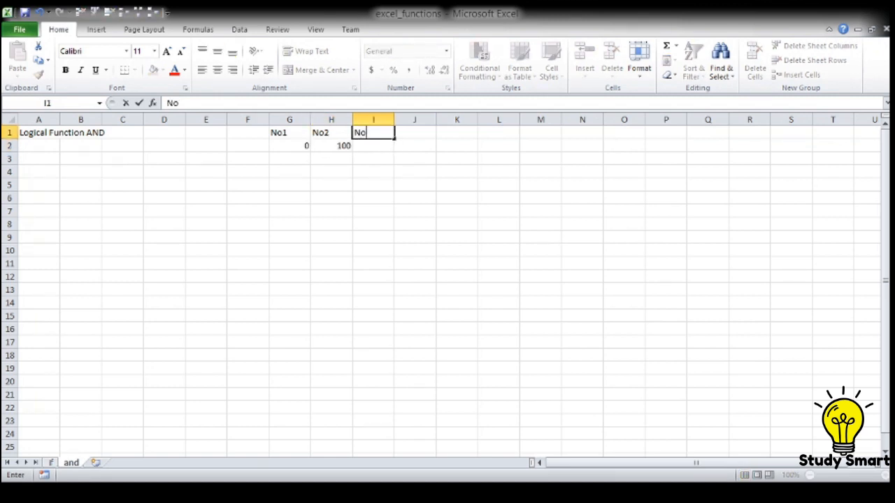
{"action": "type", "text": "3"}
{"action": "key", "text": "Return"}
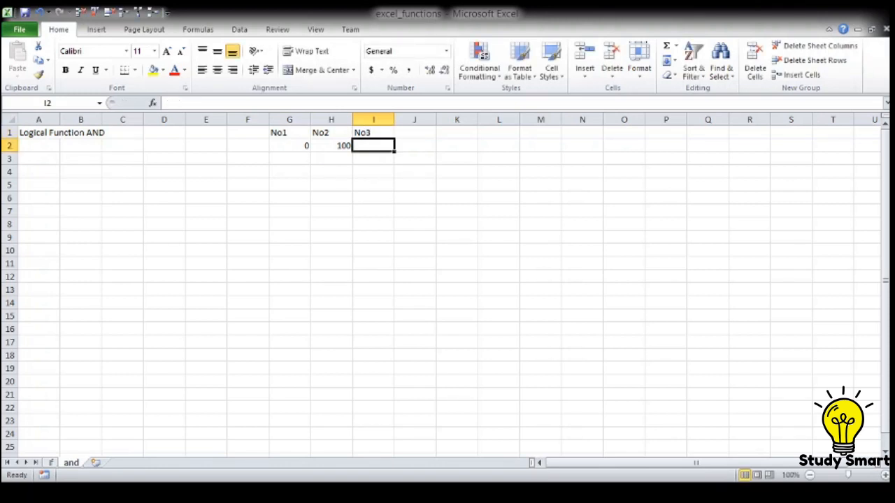
{"action": "type", "text": "45"}
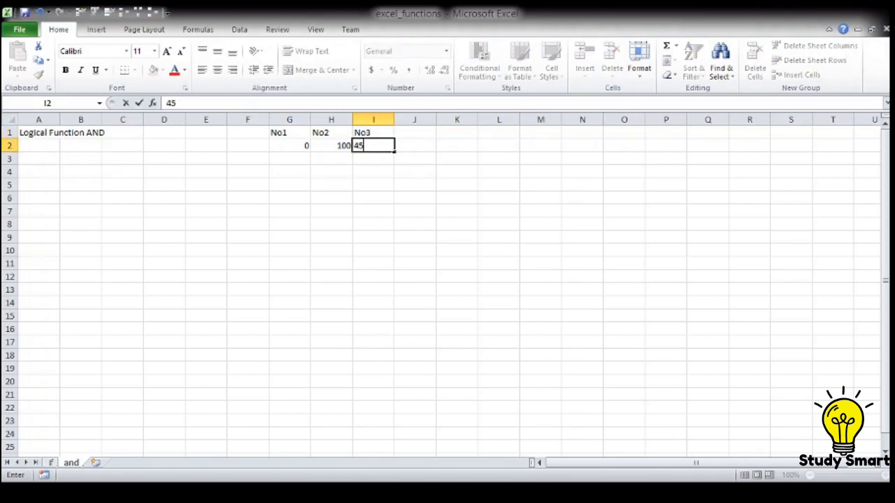
{"action": "key", "text": "Tab"}
Step: Enter the header Result in cell K1, leaving column J empty
{"action": "key", "text": "Up"}
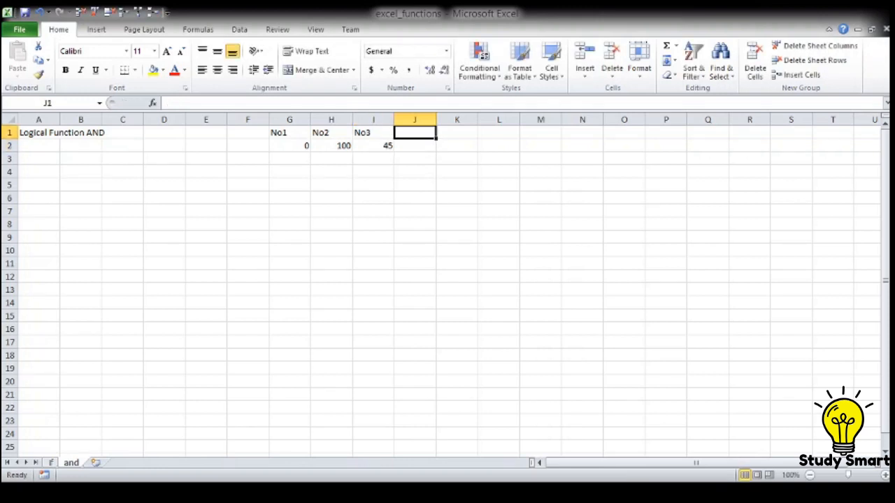
{"action": "key", "text": "Right"}
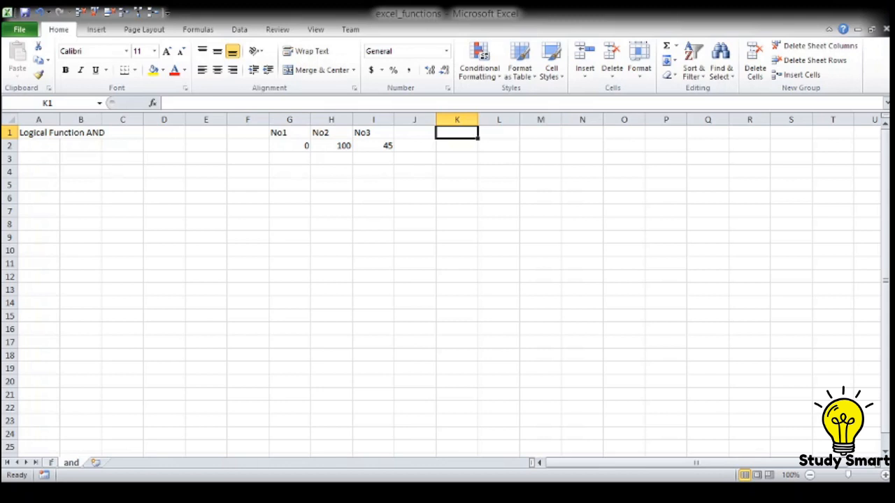
{"action": "type", "text": "Re"}
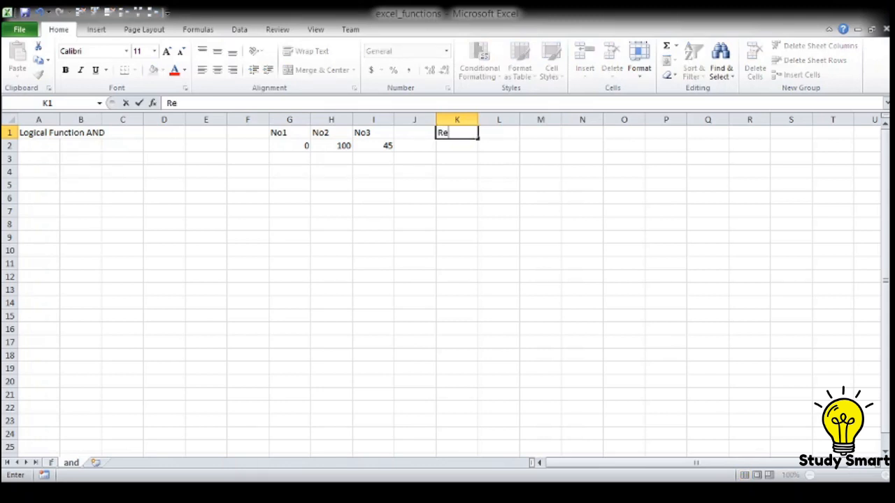
{"action": "type", "text": "sult"}
{"action": "key", "text": "Return"}
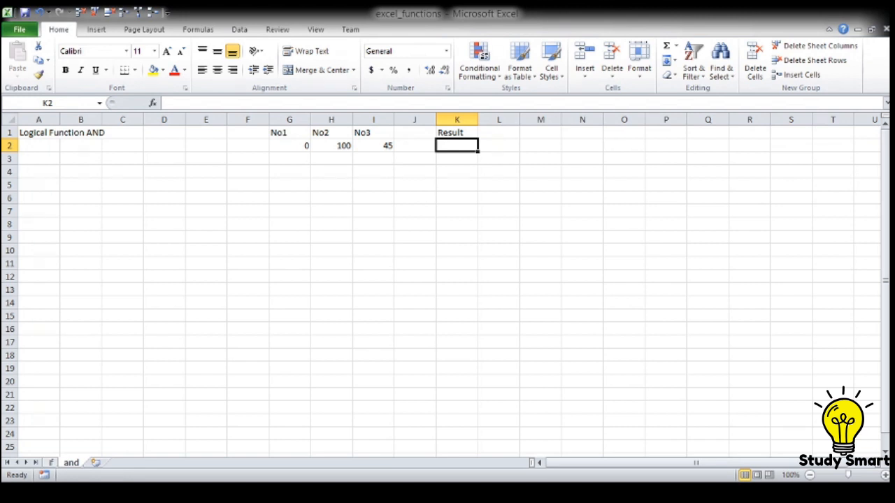
Step: Start an AND formula in cell K2 with the first condition I2>G2
{"action": "type", "text": "=and"}
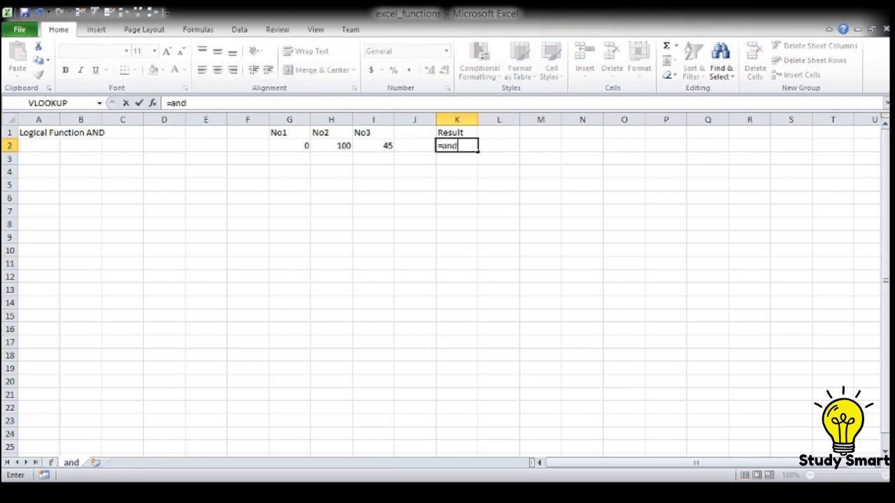
{"action": "type", "text": "("}
{"action": "key", "text": "Left"}
{"action": "key", "text": "Left"}
{"action": "key", "text": "Left"}
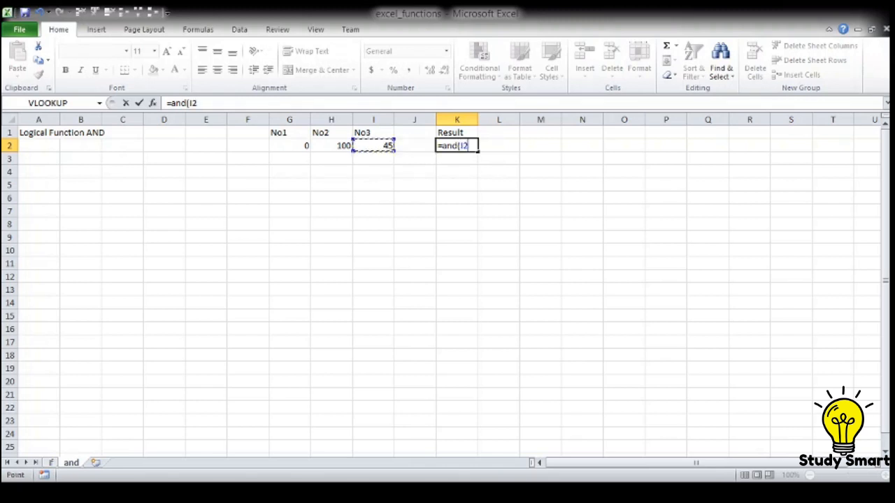
{"action": "key", "text": "Right"}
{"action": "type", "text": ">"}
{"action": "key", "text": "Left"}
{"action": "key", "text": "Left"}
{"action": "key", "text": "Left"}
{"action": "key", "text": "Left"}
{"action": "type", "text": ","}
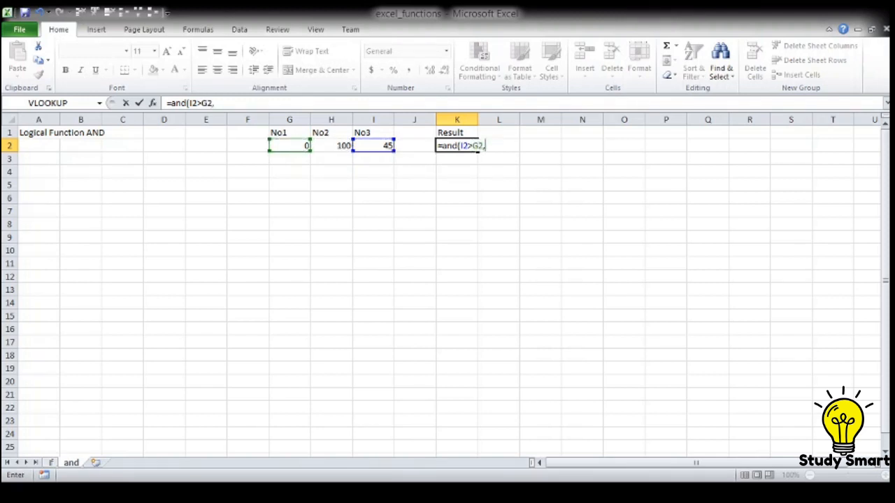
Step: Complete the AND formula in K2 with the second condition I2<H2 and reselect the cell
{"action": "key", "text": "Left"}
{"action": "key", "text": "Left"}
{"action": "type", "text": "<"}
{"action": "key", "text": "Left"}
{"action": "key", "text": "Left"}
{"action": "key", "text": "Left"}
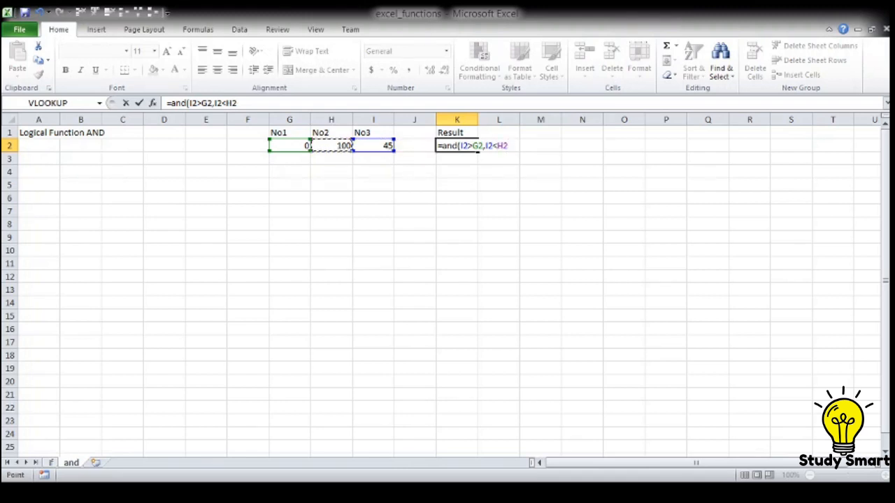
{"action": "type", "text": ")"}
{"action": "key", "text": "Return"}
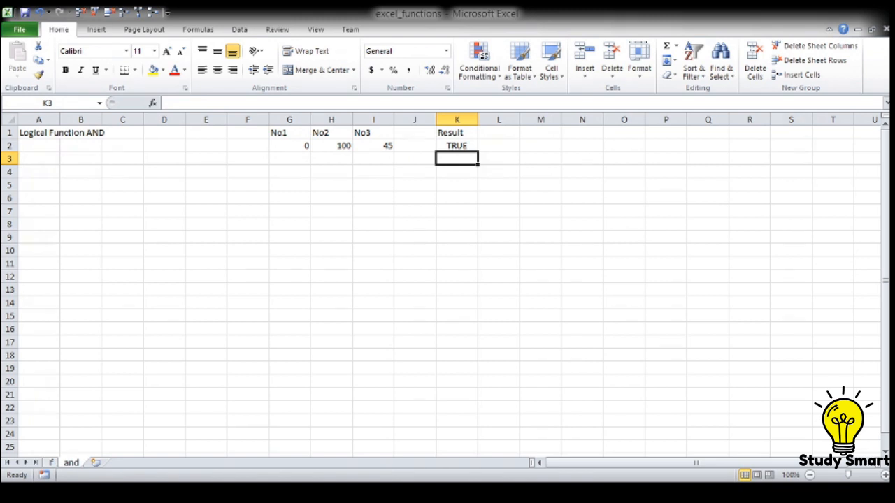
{"action": "key", "text": "Up"}
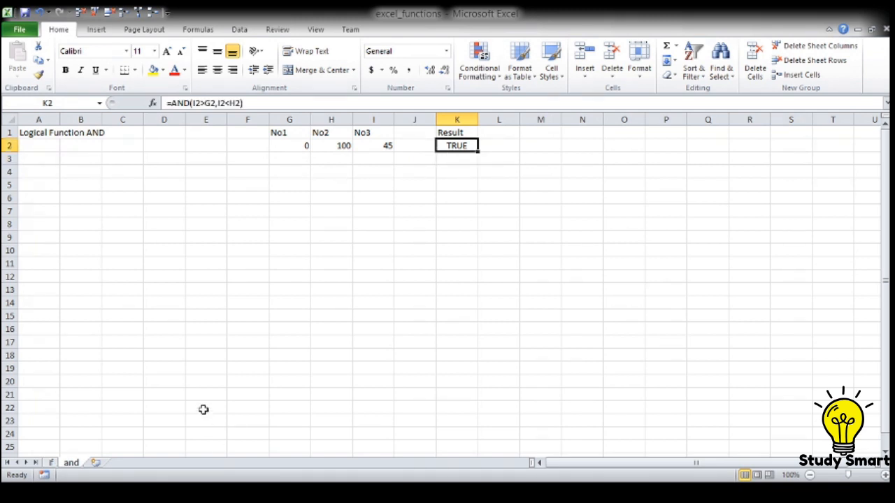
Step: Test the formula by setting the No3 value in I2 to 150, and select the result cell K2
{"action": "left_click", "coordinate": [383, 145]}
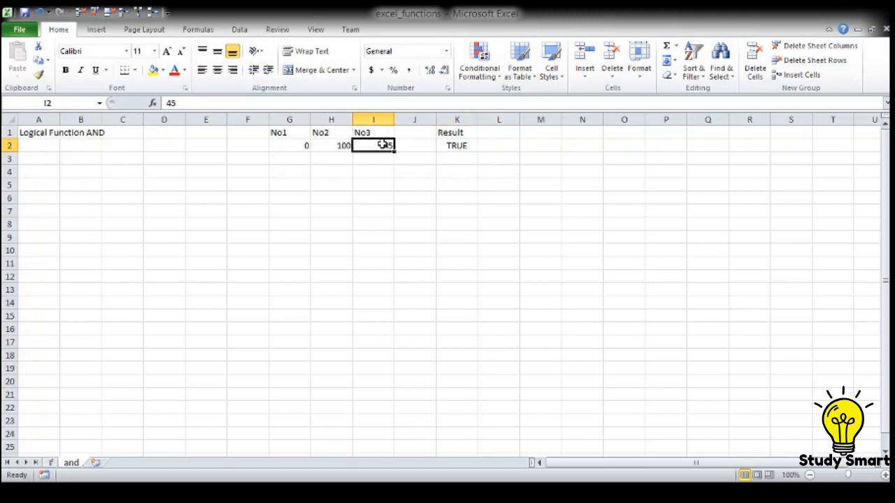
{"action": "type", "text": "150"}
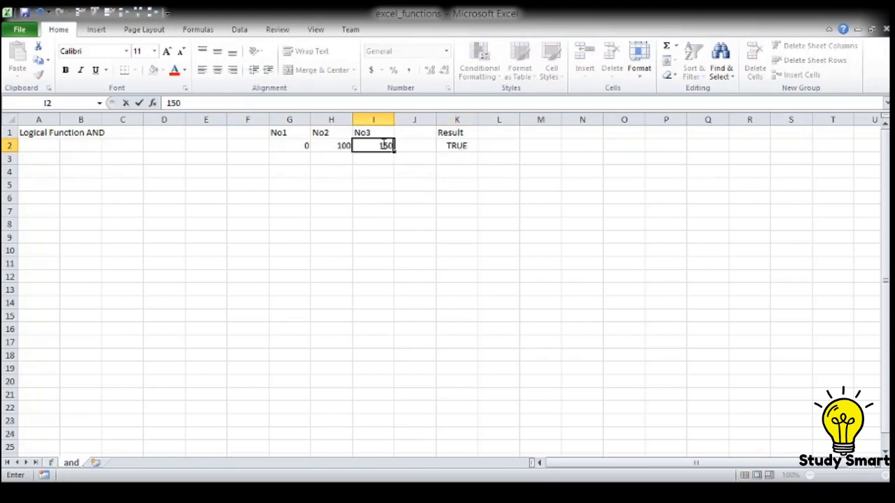
{"action": "key", "text": "Return"}
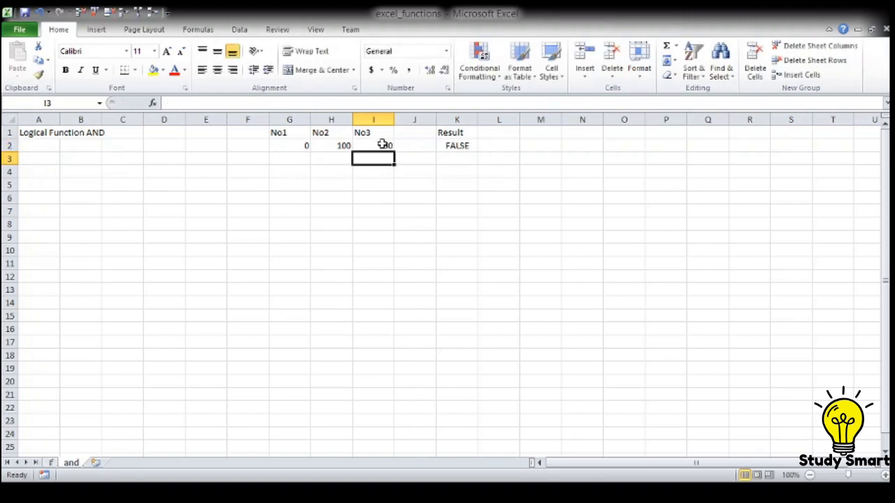
{"action": "left_click", "coordinate": [383, 145]}
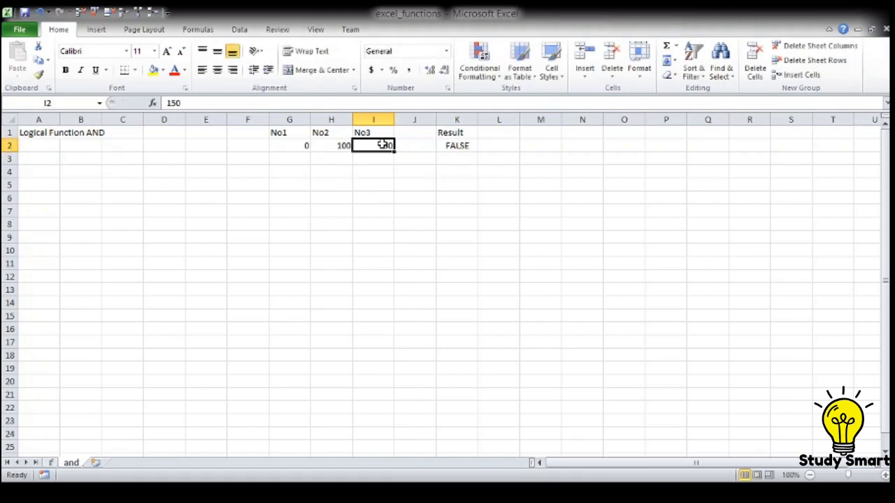
{"action": "key", "text": "Right"}
{"action": "key", "text": "Right"}
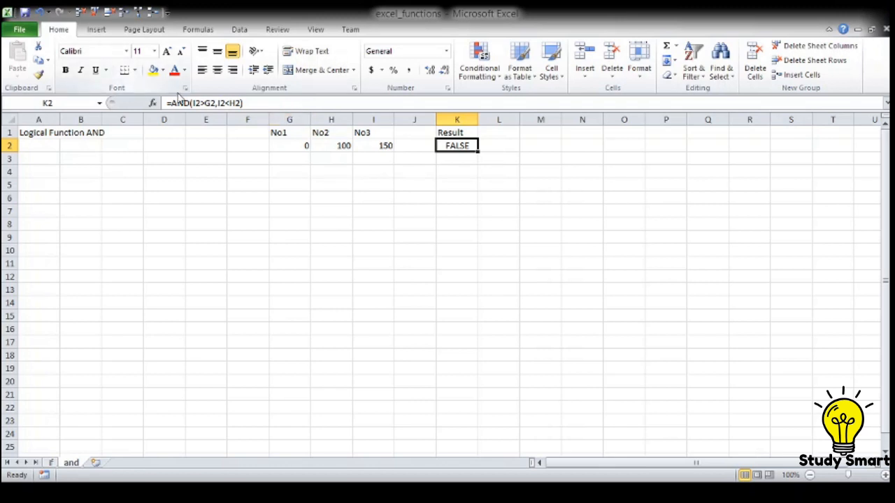
Step: Set the No3 value in I2 to 45 and select the result cell K2
{"action": "left_click", "coordinate": [373, 145]}
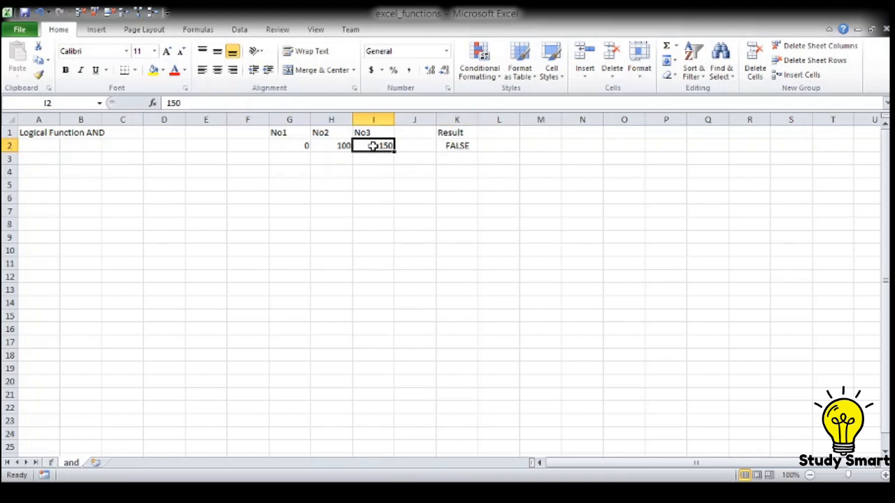
{"action": "type", "text": "45"}
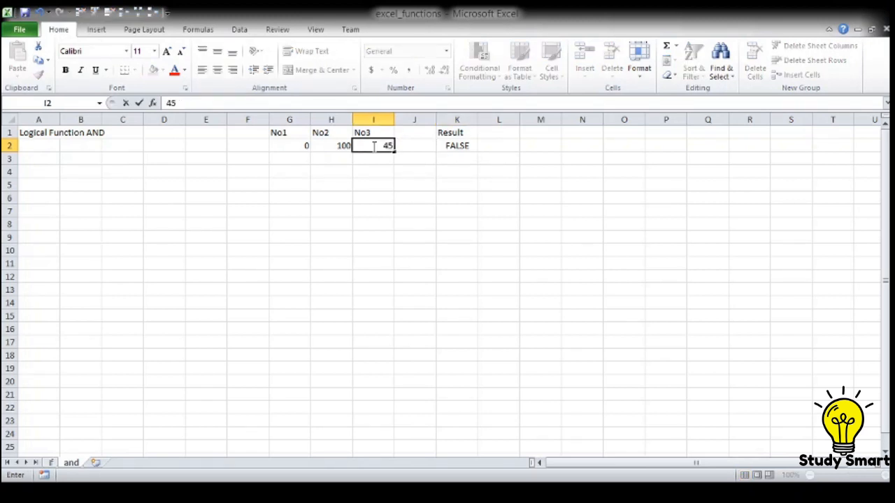
{"action": "key", "text": "Return"}
{"action": "key", "text": "Up"}
{"action": "key", "text": "Right"}
{"action": "key", "text": "Right"}
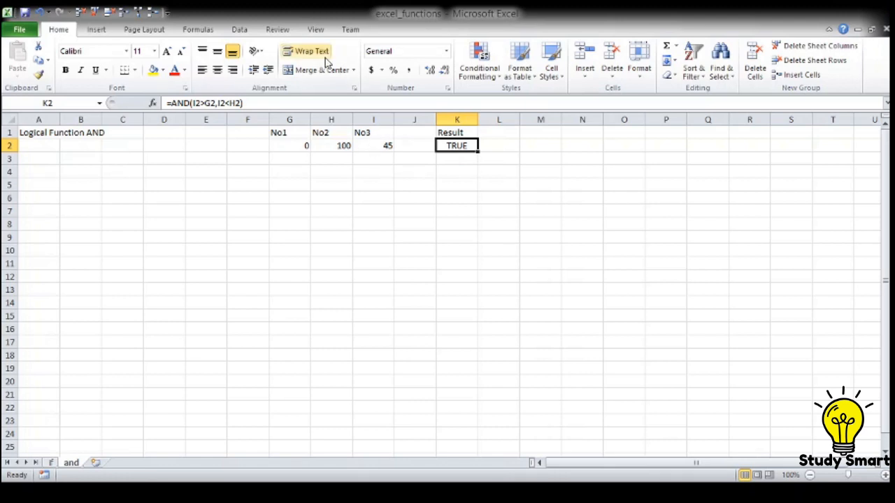
Step: Reverse both comparison operators in the K2 formula so it reads =AND(I2<G2,I2>H2)
{"action": "left_click", "coordinate": [226, 104]}
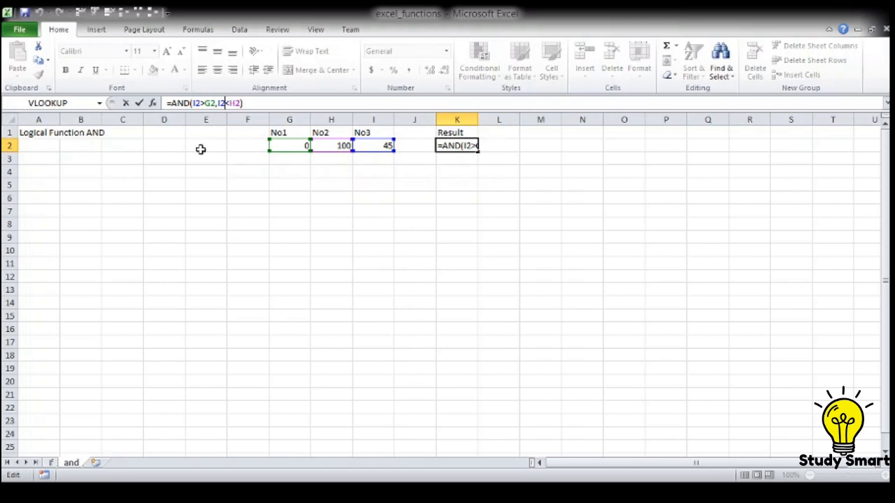
{"action": "type", "text": ">"}
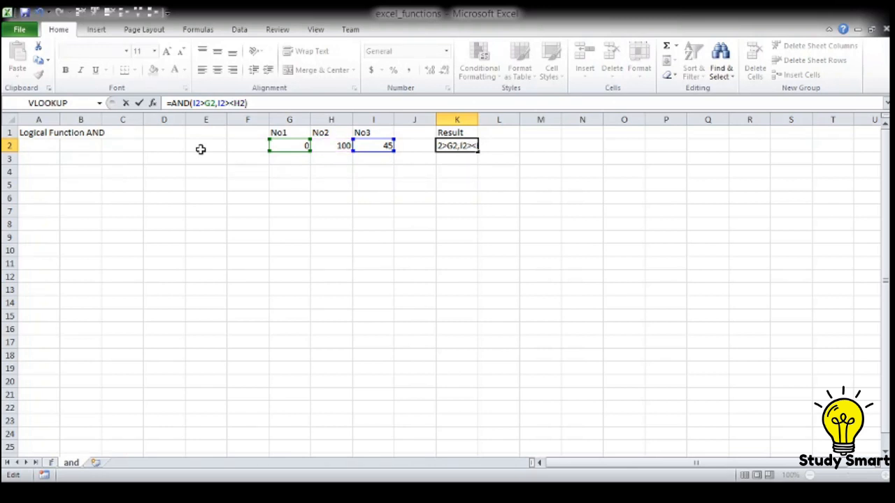
{"action": "key", "text": "Delete"}
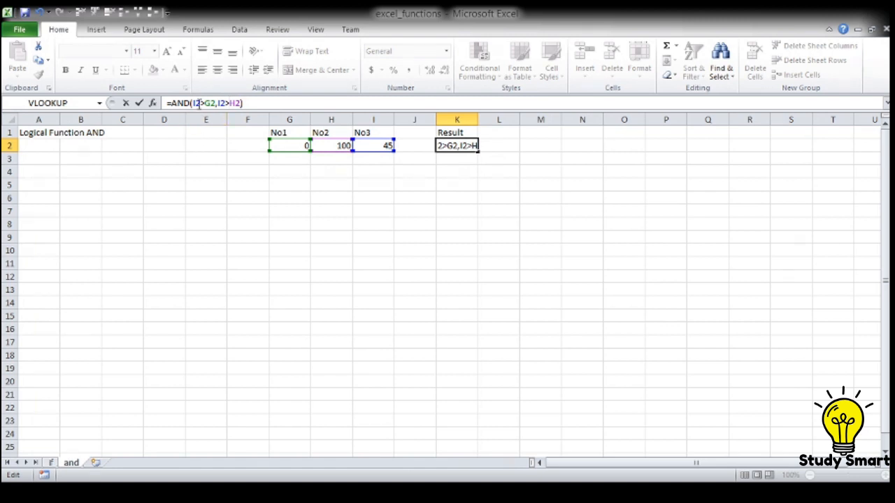
{"action": "left_click", "coordinate": [199, 103]}
{"action": "type", "text": "<"}
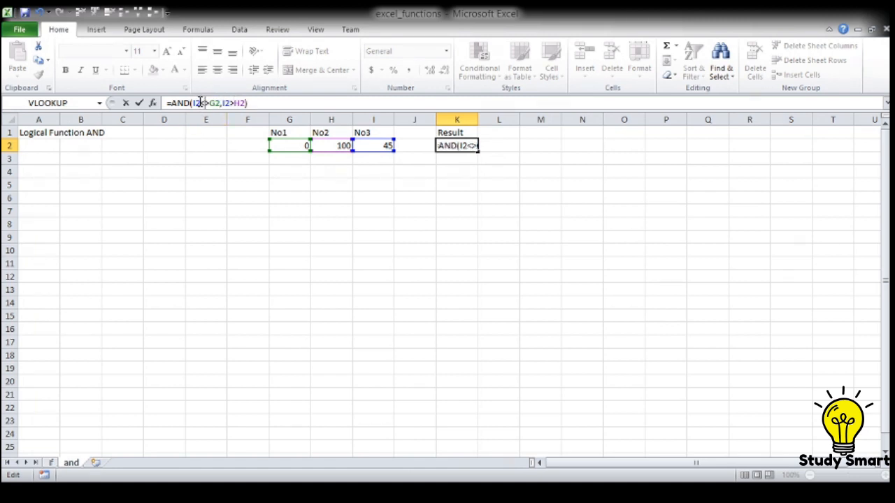
{"action": "key", "text": "Delete"}
{"action": "key", "text": "Return"}
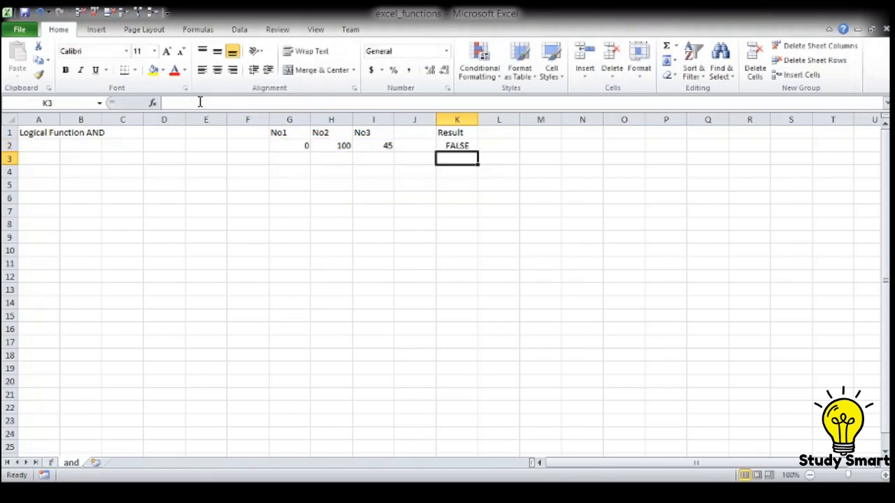
Step: Enter the heading Truth Table in cell M1
{"action": "key", "text": "Up"}
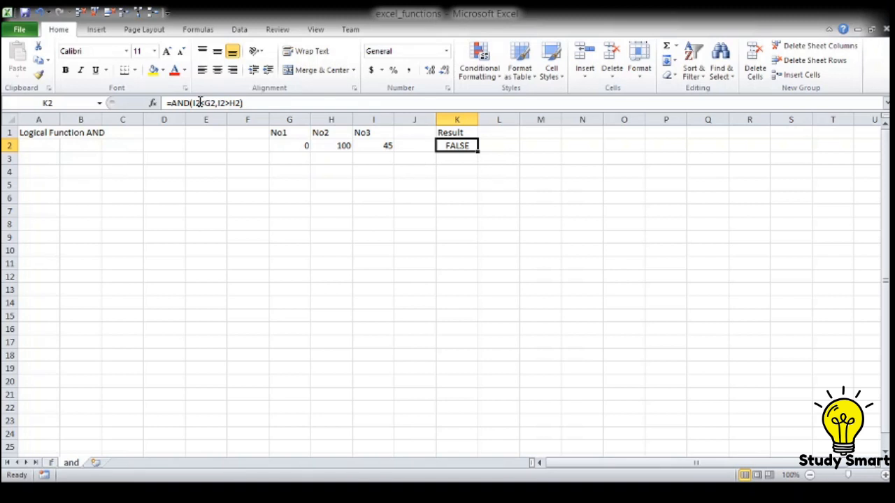
{"action": "key", "text": "Right"}
{"action": "key", "text": "Right"}
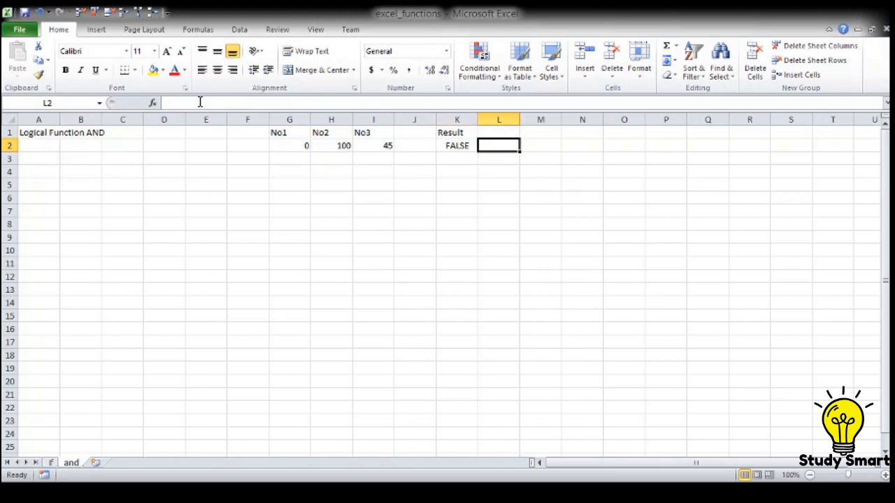
{"action": "key", "text": "Up"}
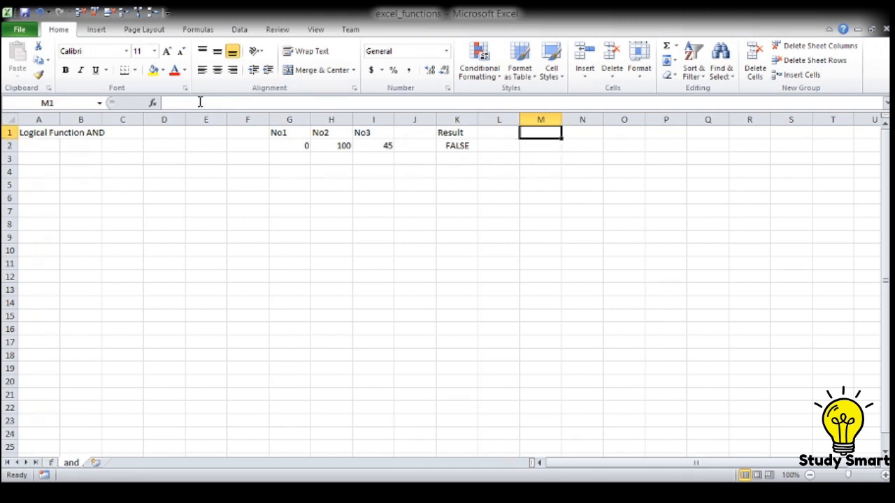
{"action": "type", "text": "Tru"}
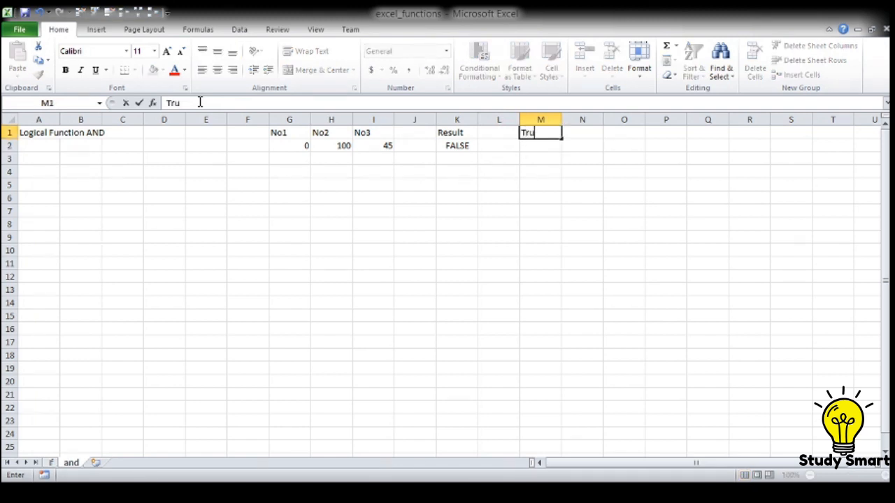
{"action": "type", "text": "th Table"}
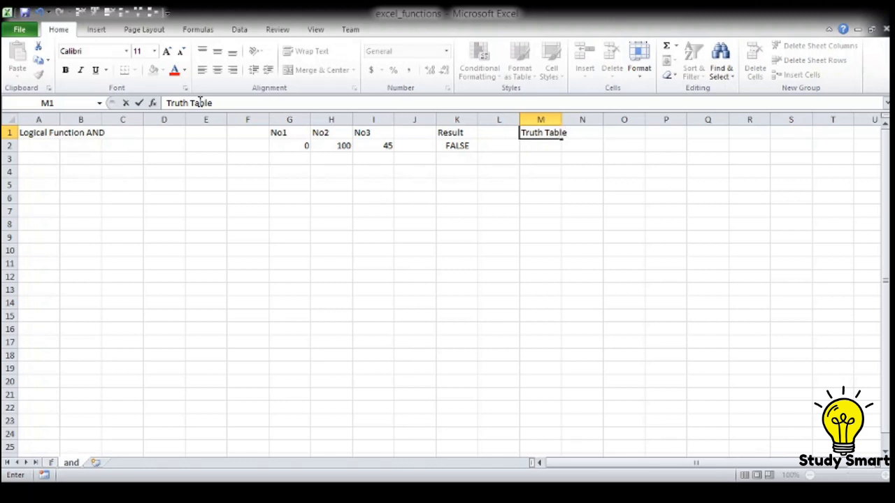
{"action": "key", "text": "Return"}
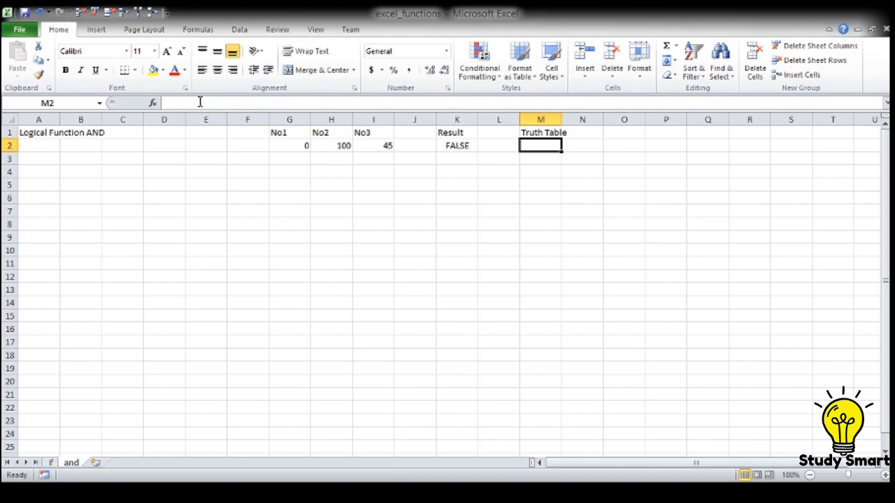
Step: Fill the first truth table row in M3:O3 with c, c and True
{"action": "key", "text": "Return"}
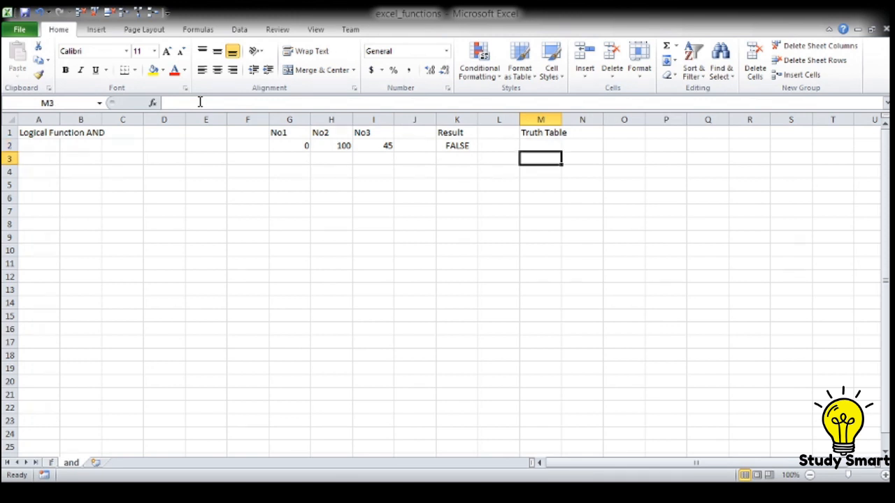
{"action": "type", "text": "c"}
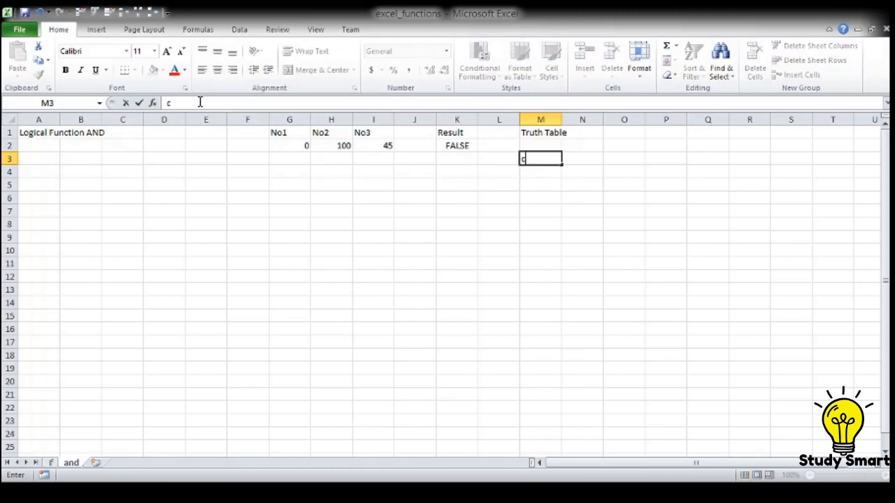
{"action": "key", "text": "Tab"}
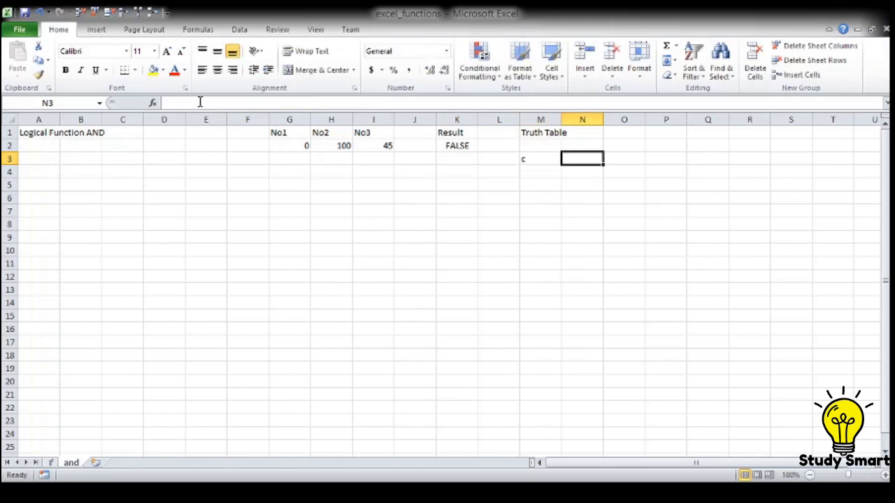
{"action": "type", "text": "c"}
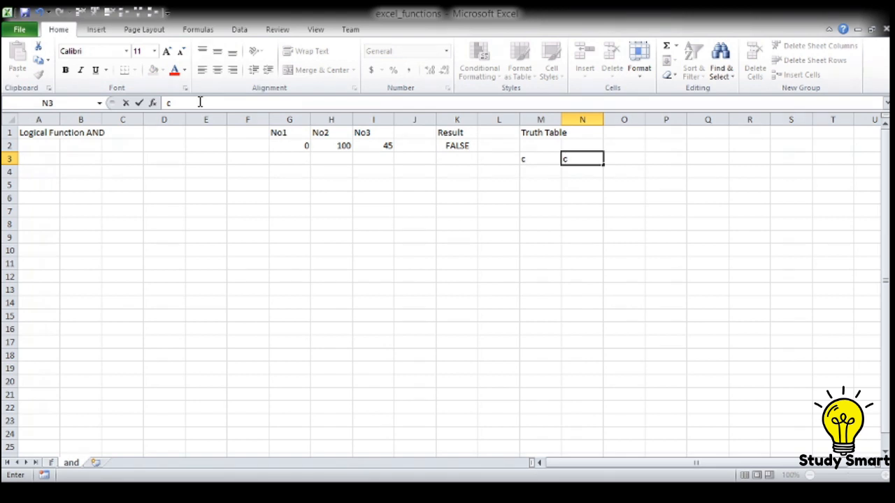
{"action": "key", "text": "Tab"}
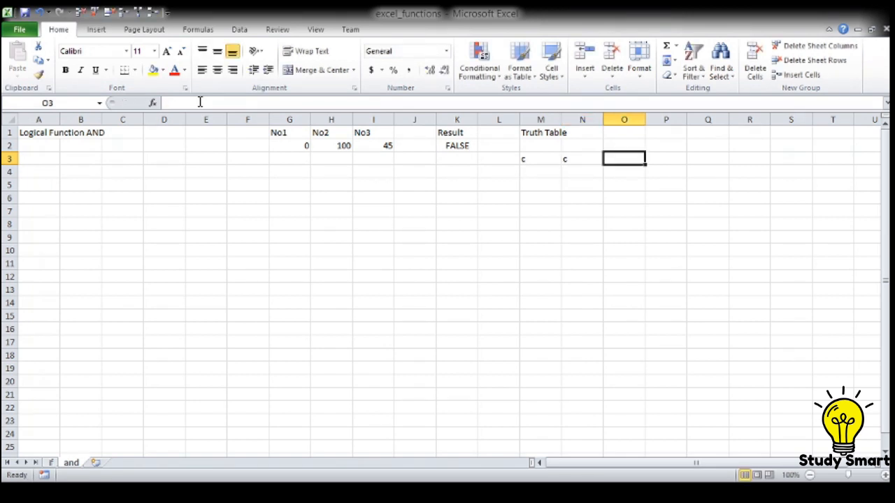
{"action": "type", "text": "True"}
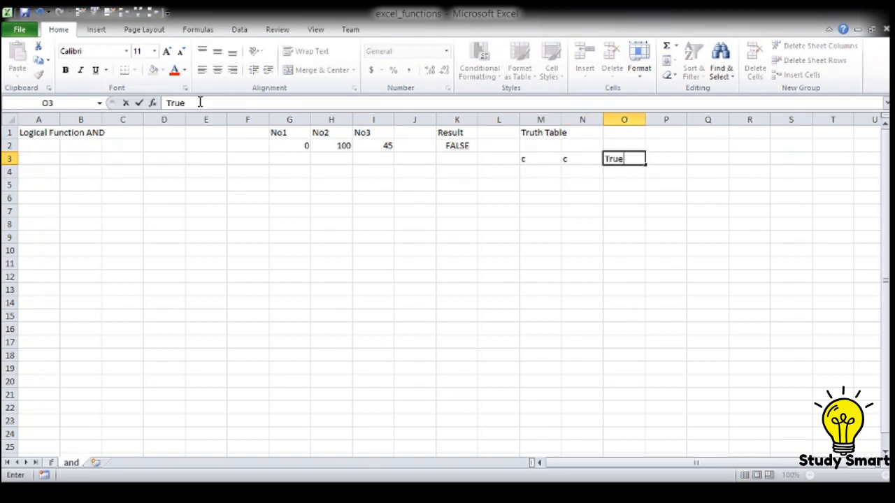
{"action": "key", "text": "Return"}
Step: Fill the second truth table row in M4:O4 with c, w and False
{"action": "key", "text": "Left"}
{"action": "key", "text": "Left"}
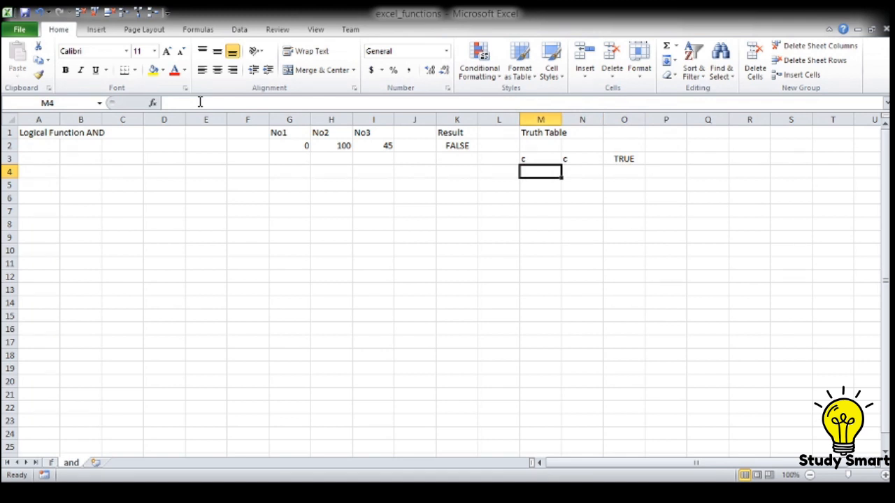
{"action": "type", "text": "c"}
{"action": "key", "text": "Tab"}
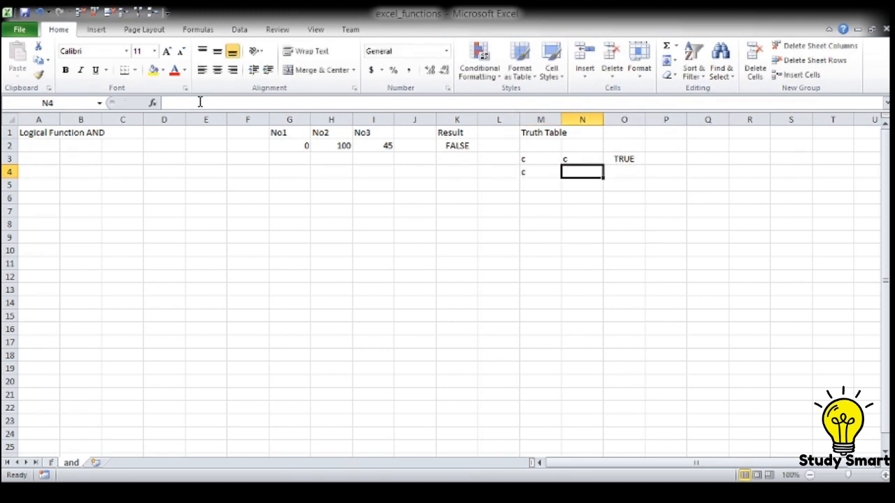
{"action": "type", "text": "w"}
{"action": "key", "text": "Tab"}
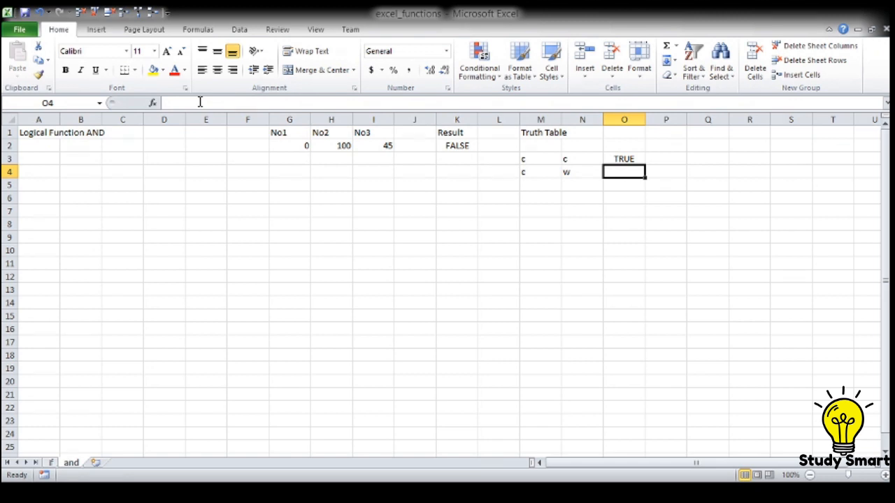
{"action": "type", "text": "False"}
{"action": "key", "text": "Return"}
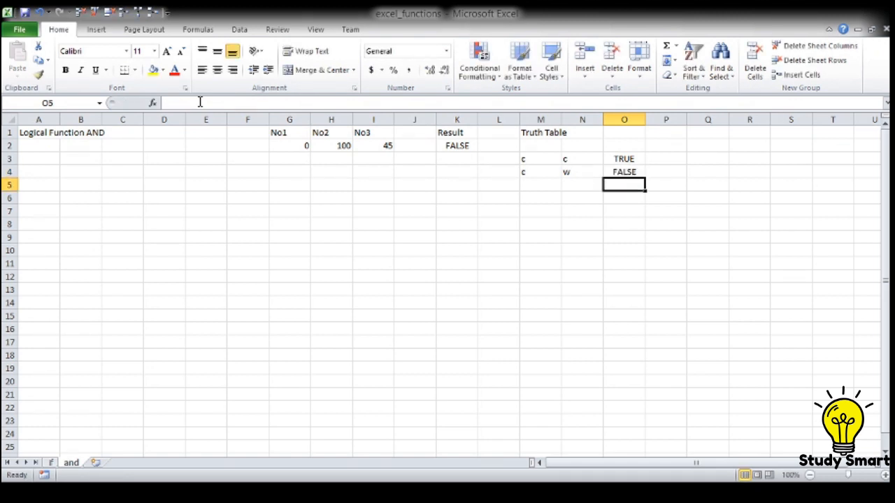
Step: Fill the third truth table row in M5:O5 with w, c and False
{"action": "key", "text": "Left"}
{"action": "key", "text": "Left"}
{"action": "type", "text": "w"}
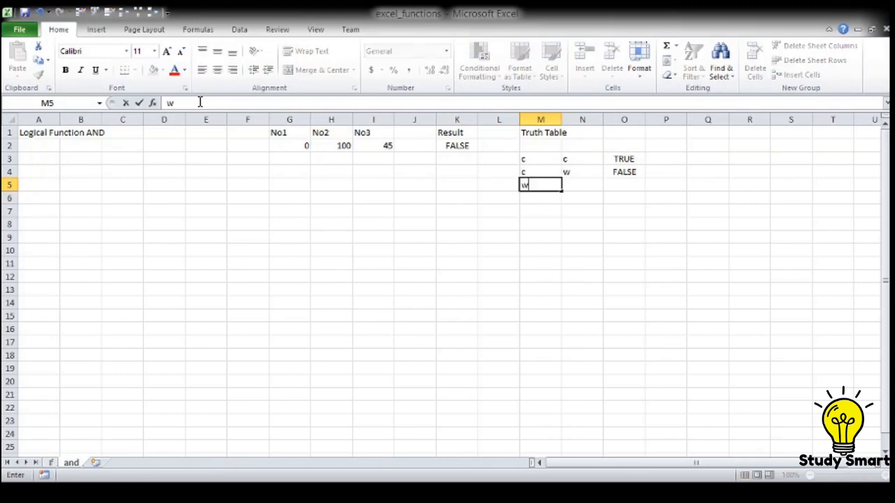
{"action": "key", "text": "Tab"}
{"action": "type", "text": "c"}
{"action": "key", "text": "Tab"}
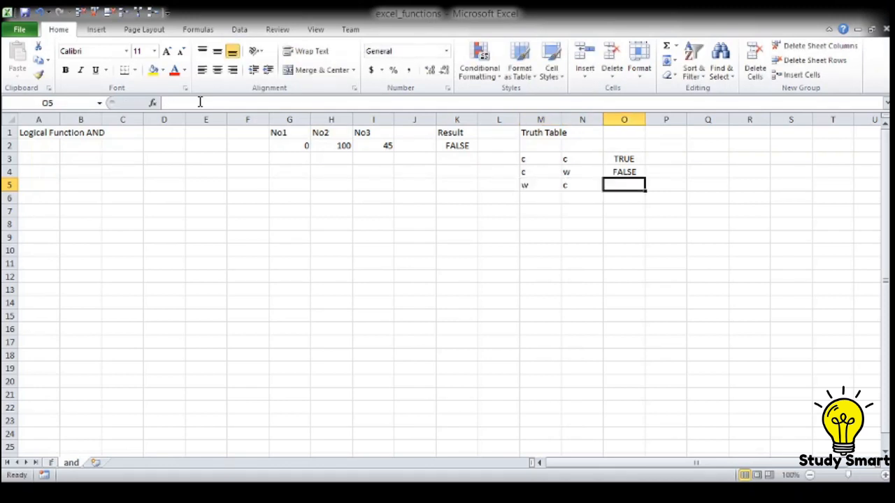
{"action": "type", "text": "False"}
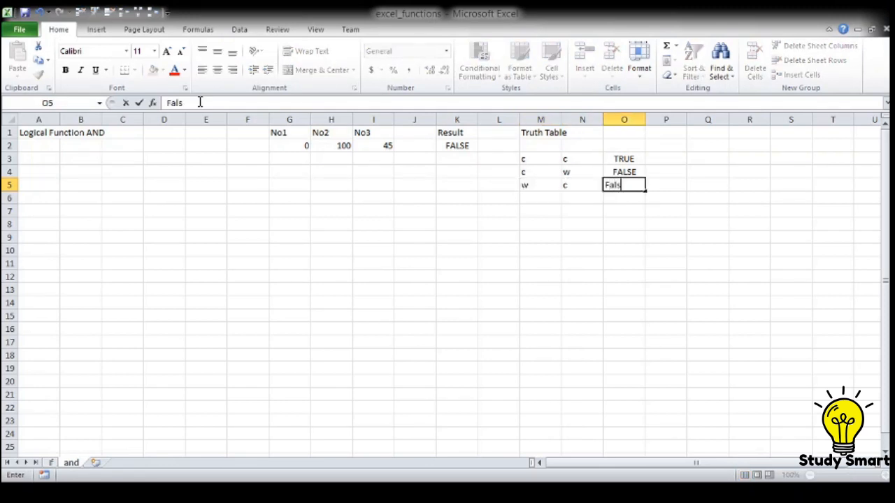
{"action": "key", "text": "Return"}
Step: Fill the fourth truth table row in M6:O6 with w, w and False
{"action": "key", "text": "Left"}
{"action": "key", "text": "Left"}
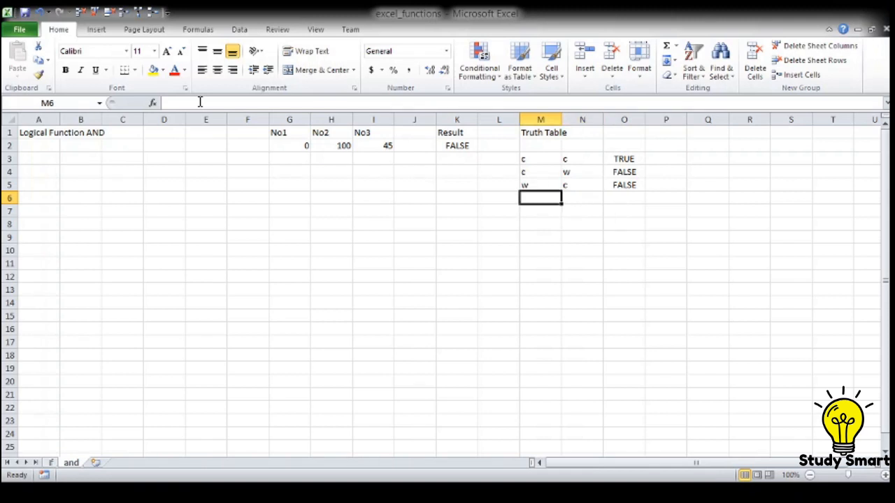
{"action": "type", "text": "w"}
{"action": "key", "text": "Tab"}
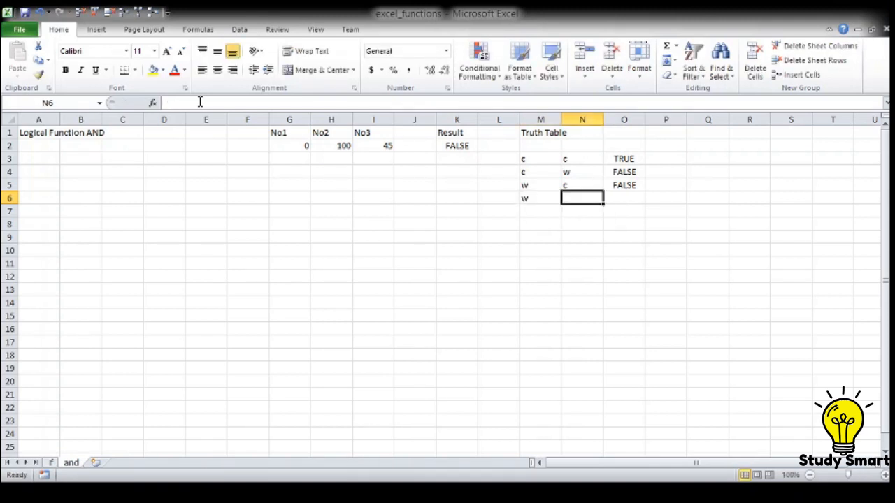
{"action": "type", "text": "w"}
{"action": "key", "text": "Tab"}
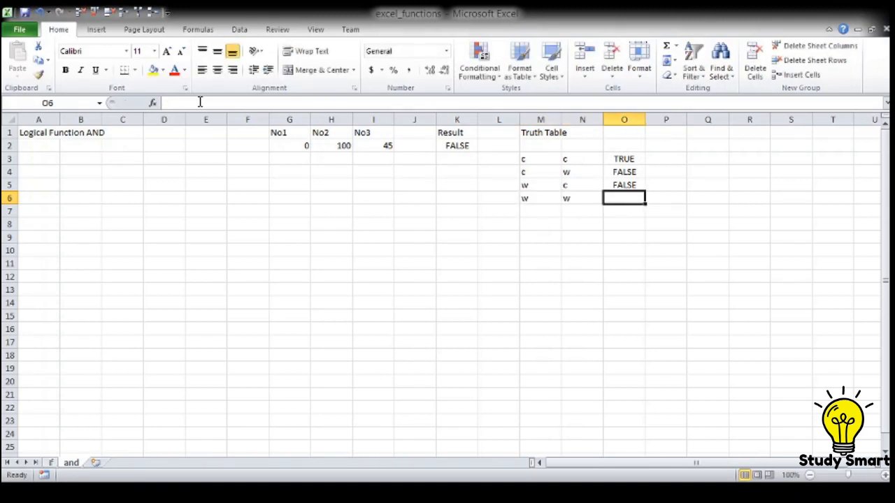
{"action": "type", "text": "False"}
{"action": "key", "text": "Return"}
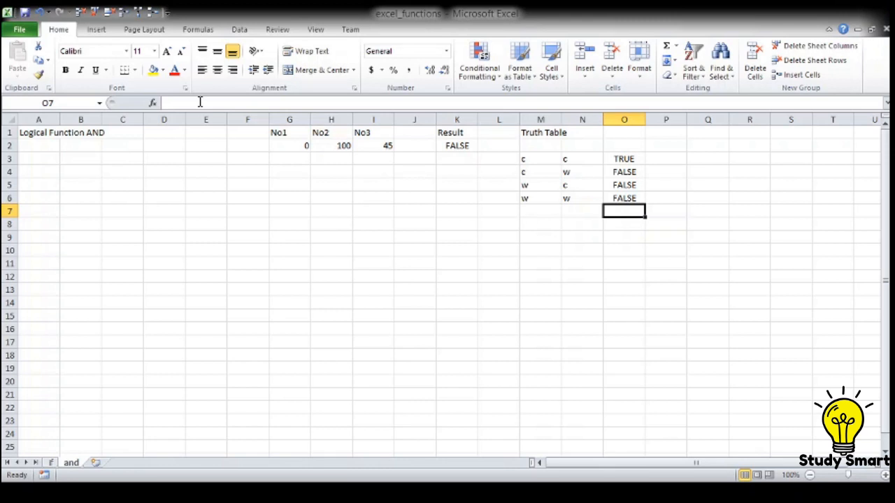
Step: Enter the heading Criteria 1 in A7 and the condition >0 below it in A8
{"action": "key", "text": "Left"}
{"action": "key", "text": "Left"}
{"action": "key", "text": "Left"}
{"action": "key", "text": "Left"}
{"action": "key", "text": "Left"}
{"action": "key", "text": "Left"}
{"action": "key", "text": "Left"}
{"action": "key", "text": "Left"}
{"action": "key", "text": "Left"}
{"action": "key", "text": "Left"}
{"action": "key", "text": "Left"}
{"action": "key", "text": "Left"}
{"action": "key", "text": "Left"}
{"action": "key", "text": "Left"}
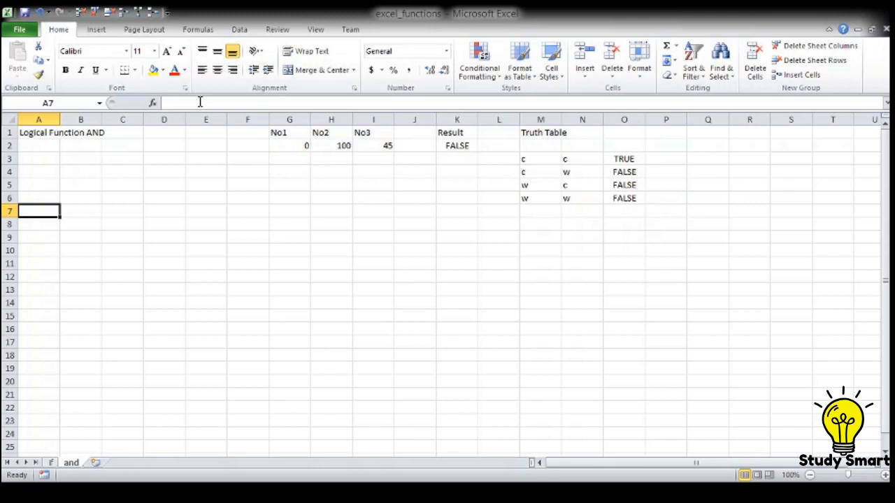
{"action": "type", "text": "Cri"}
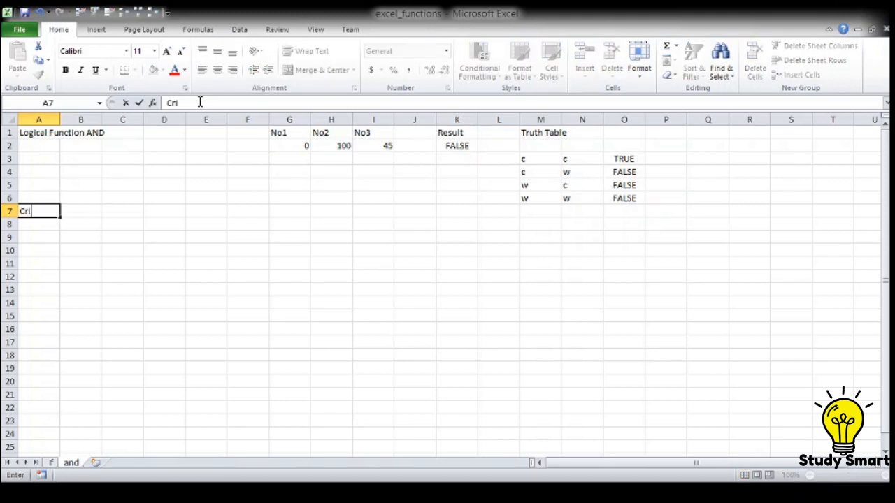
{"action": "type", "text": "teria 1"}
{"action": "key", "text": "Return"}
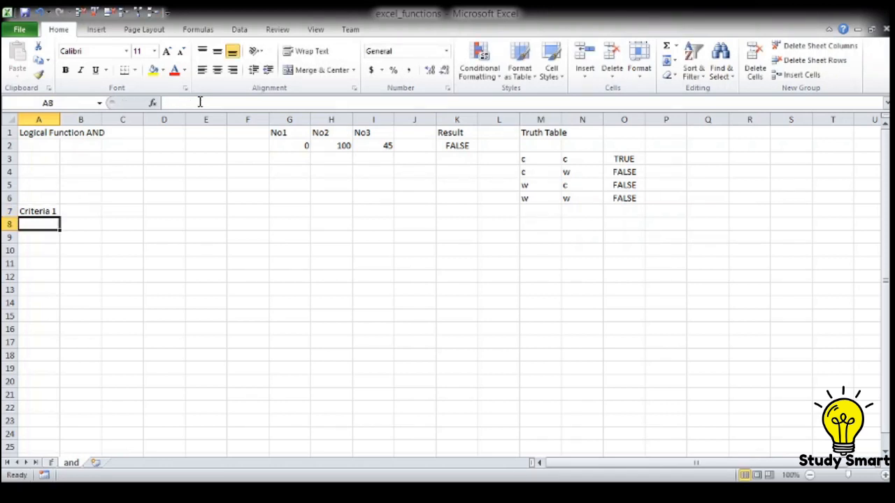
{"action": "type", "text": ">"}
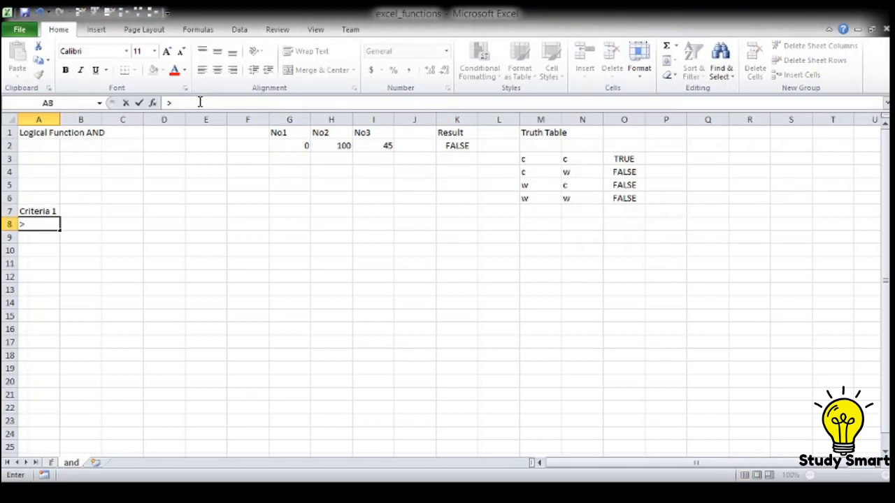
{"action": "type", "text": "0"}
{"action": "key", "text": "Tab"}
Step: Enter the heading Criteria 2 in B7 and the condition <30 below it in B8
{"action": "key", "text": "Up"}
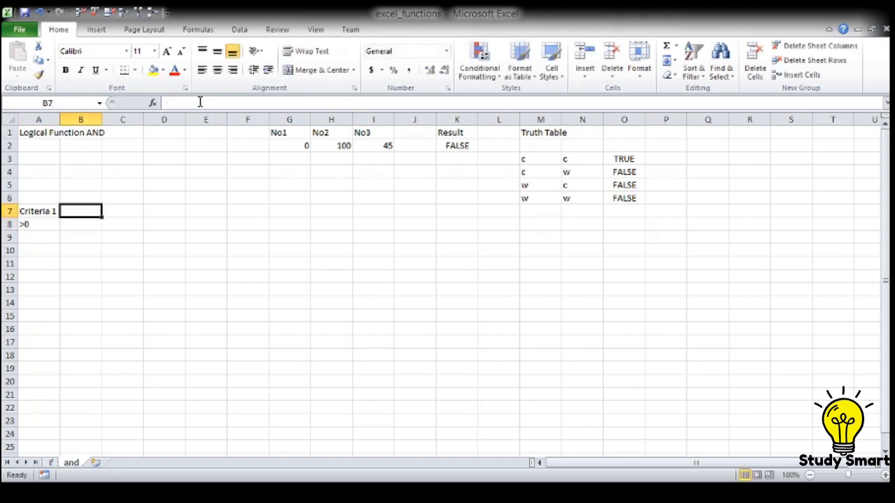
{"action": "type", "text": "Cri"}
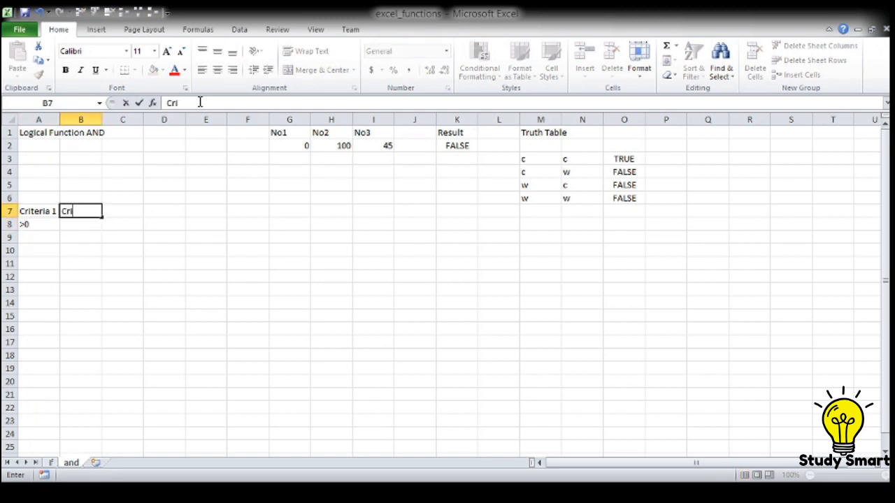
{"action": "type", "text": "teria 2"}
{"action": "key", "text": "Return"}
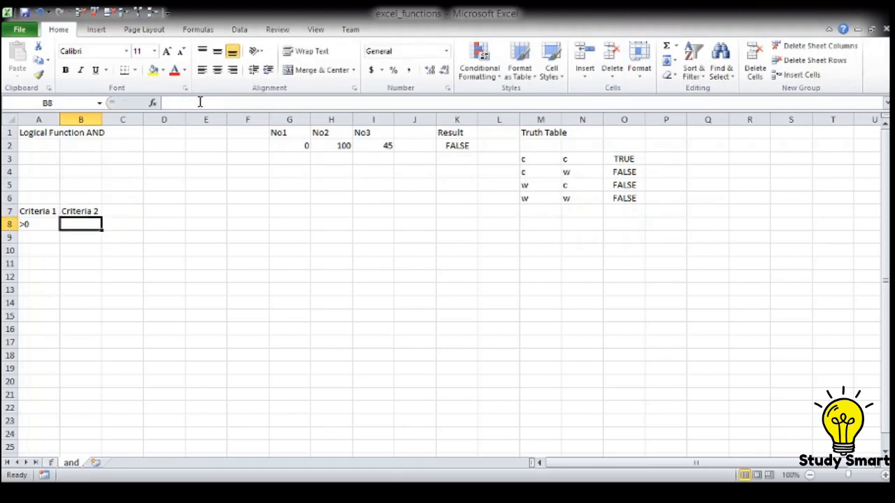
{"action": "type", "text": "<"}
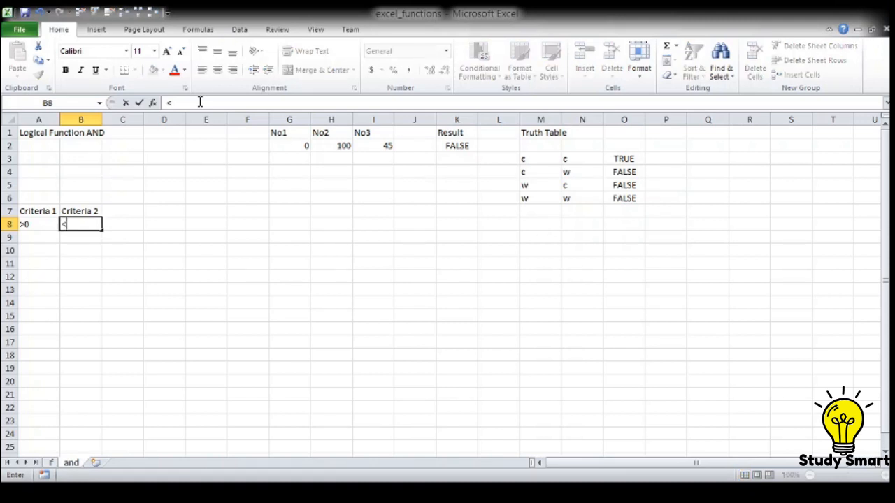
{"action": "type", "text": "30"}
Step: Change the Criteria 1 condition in A8 to >=0
{"action": "key", "text": "Left"}
{"action": "type", "text": ">"}
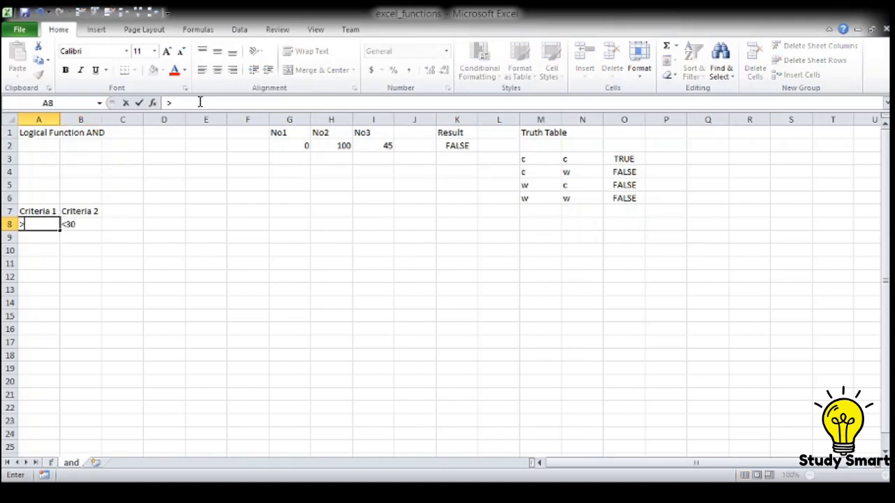
{"action": "type", "text": "=0"}
Step: Add the heading Result in C7 beside Criteria 2 and move to C8
{"action": "key", "text": "Right"}
{"action": "key", "text": "Right"}
{"action": "key", "text": "Up"}
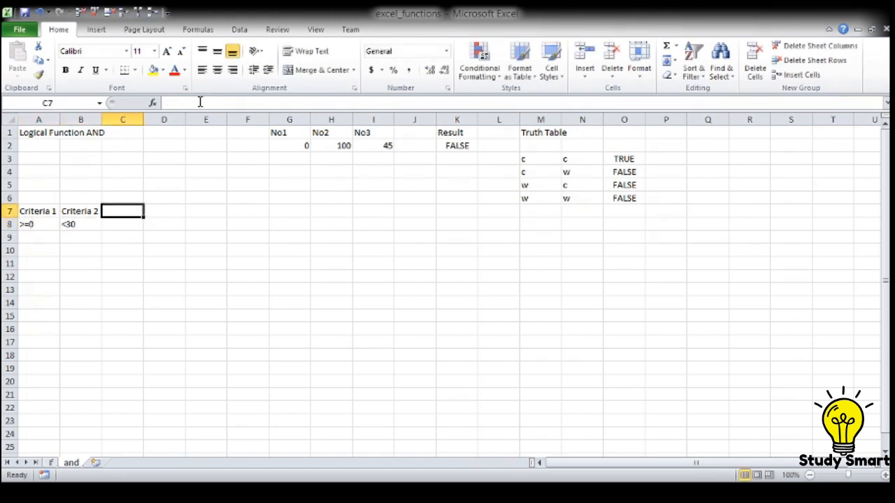
{"action": "type", "text": "Resu"}
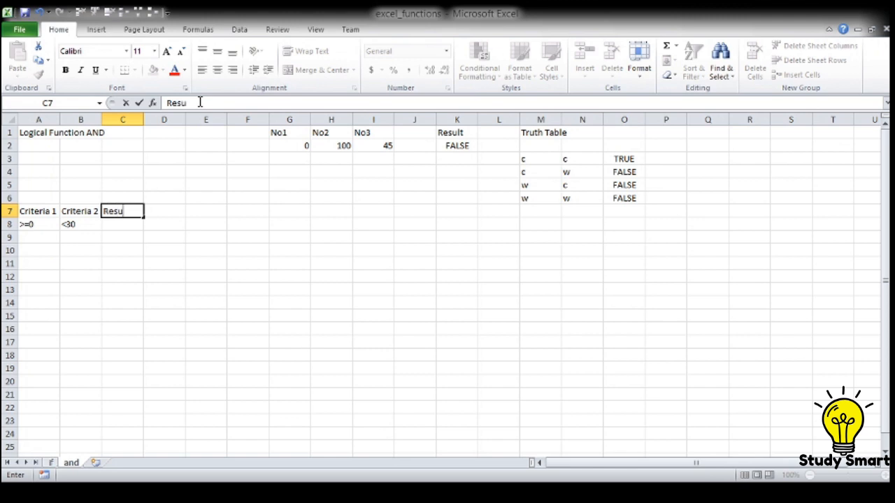
{"action": "type", "text": "lt"}
{"action": "key", "text": "Return"}
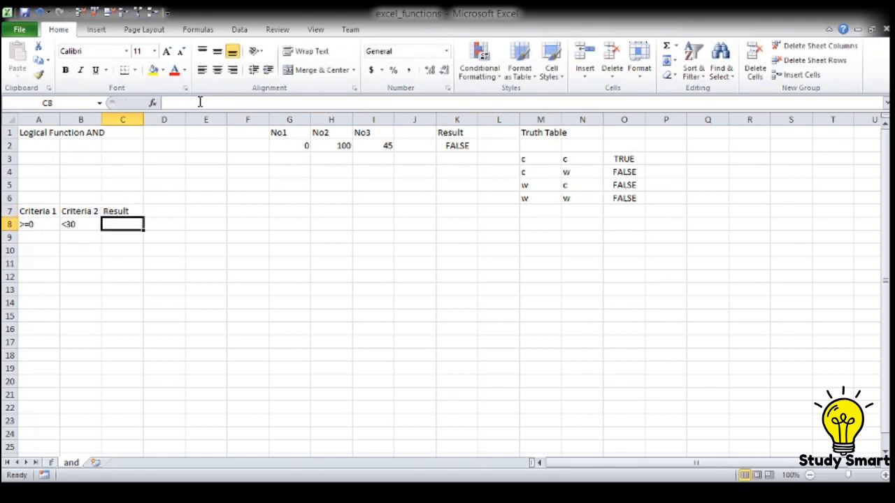
Step: Enter the result Fail in C8 for the first criteria row and move to A9
{"action": "type", "text": "Fail"}
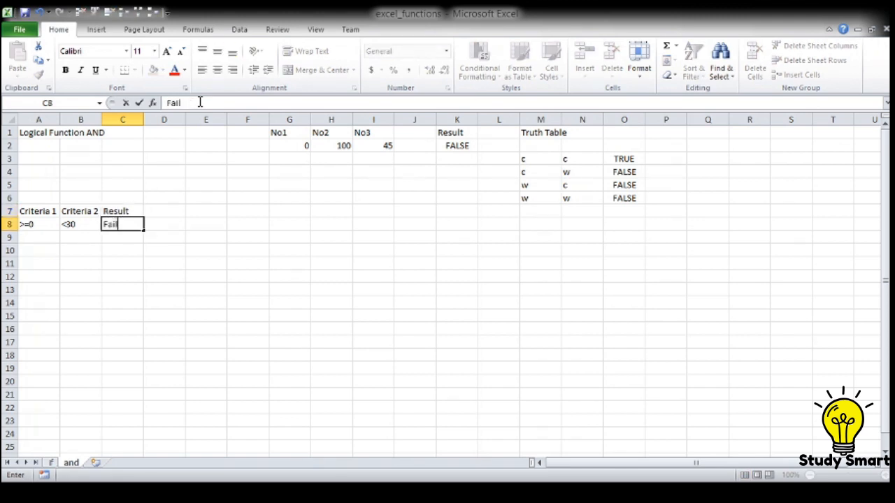
{"action": "key", "text": "Return"}
{"action": "key", "text": "Home"}
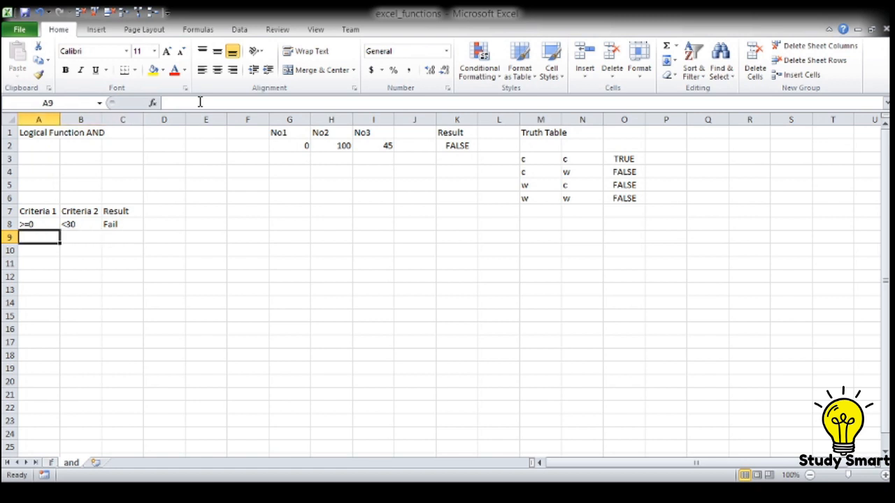
Step: Fill row 9 of the criteria table with >=30, <50 and the result Third
{"action": "type", "text": ">=30"}
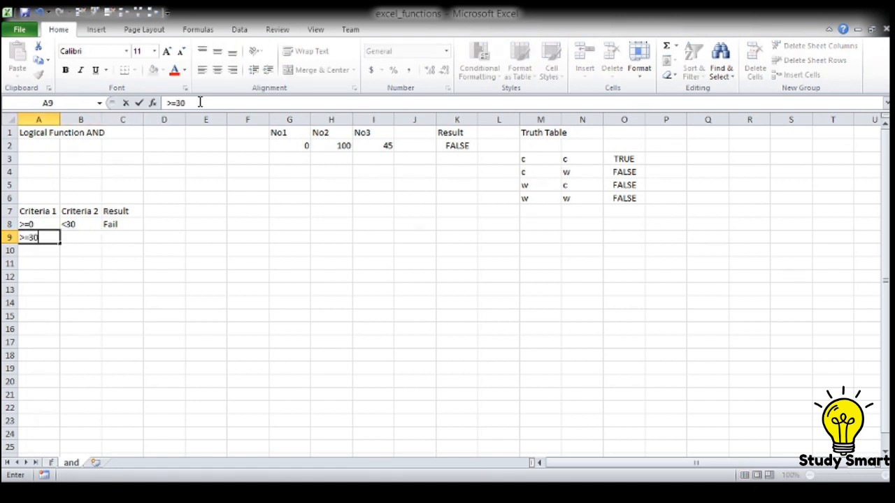
{"action": "key", "text": "Tab"}
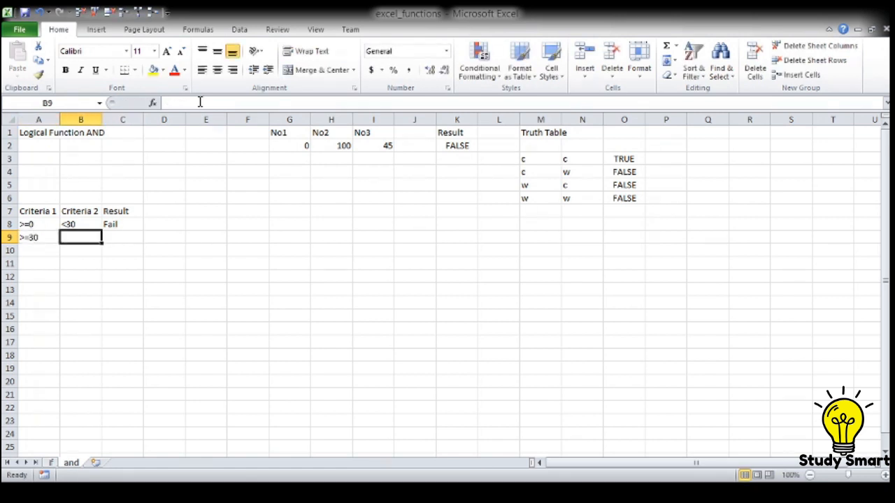
{"action": "type", "text": "<"}
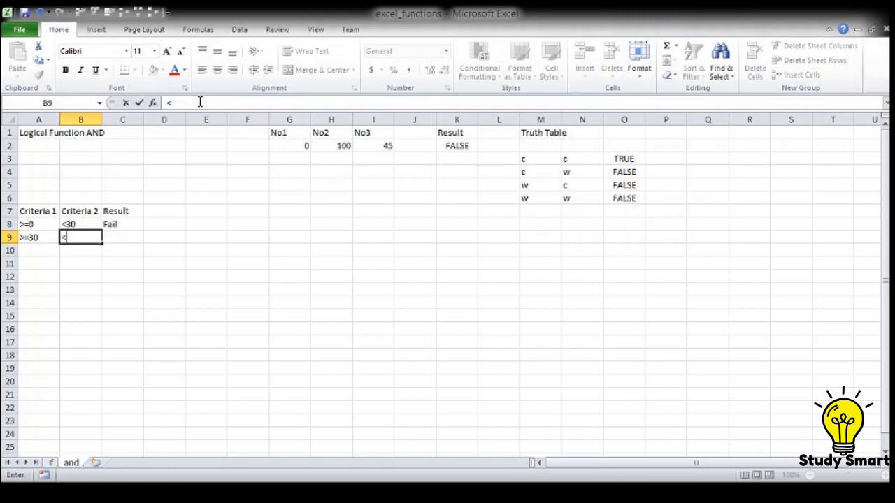
{"action": "type", "text": "50"}
{"action": "key", "text": "Tab"}
{"action": "type", "text": "Third"}
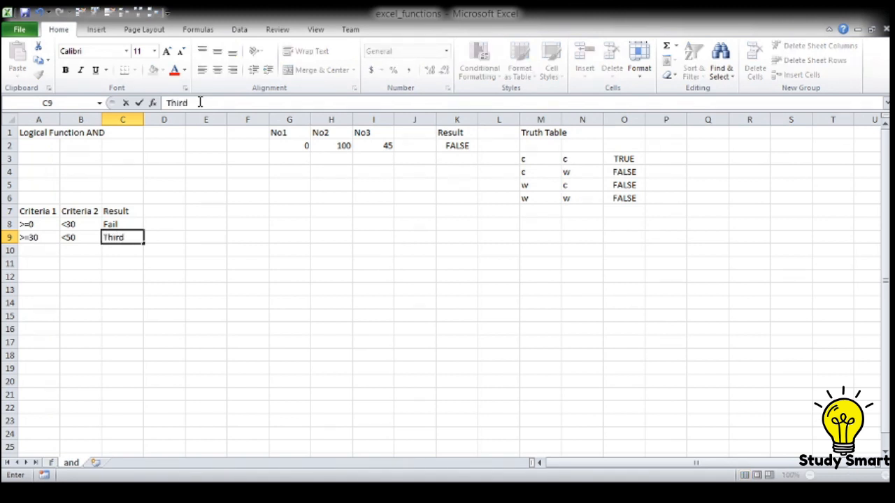
{"action": "key", "text": "Return"}
Step: Fill row 10 of the criteria table with >=50, <60 and the result Second
{"action": "type", "text": ">"}
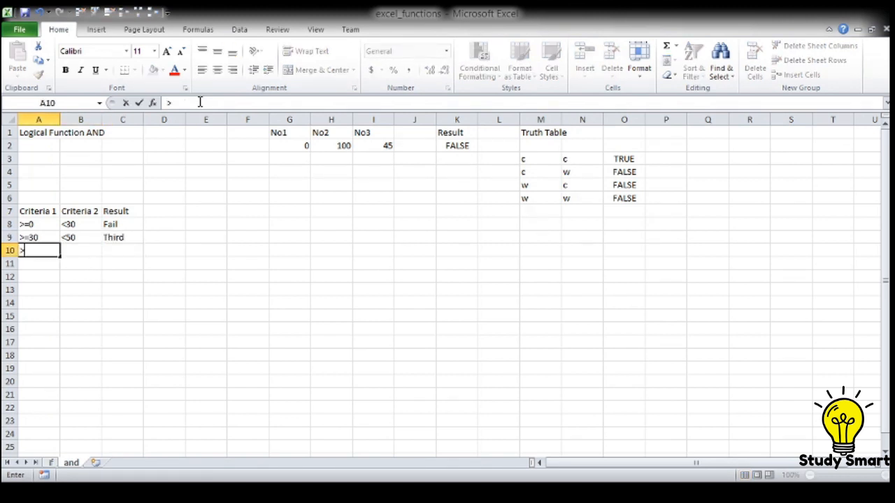
{"action": "type", "text": "=50"}
{"action": "key", "text": "Tab"}
{"action": "type", "text": "<"}
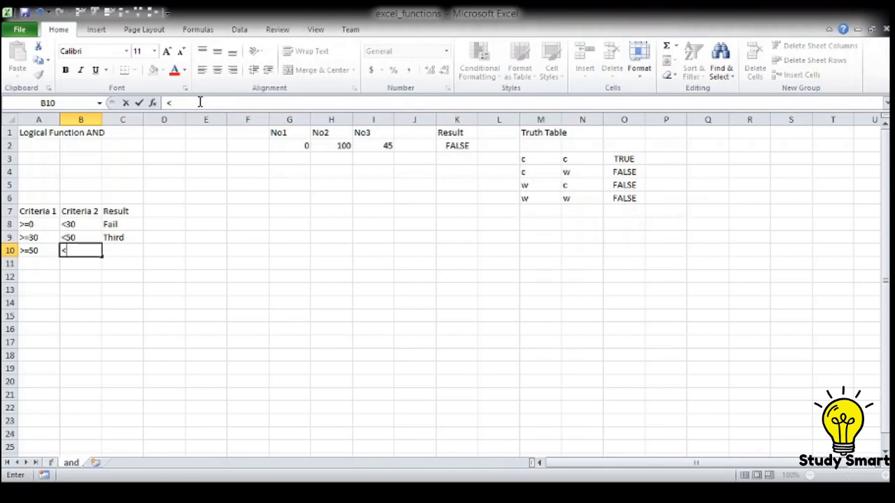
{"action": "type", "text": "60"}
{"action": "key", "text": "Tab"}
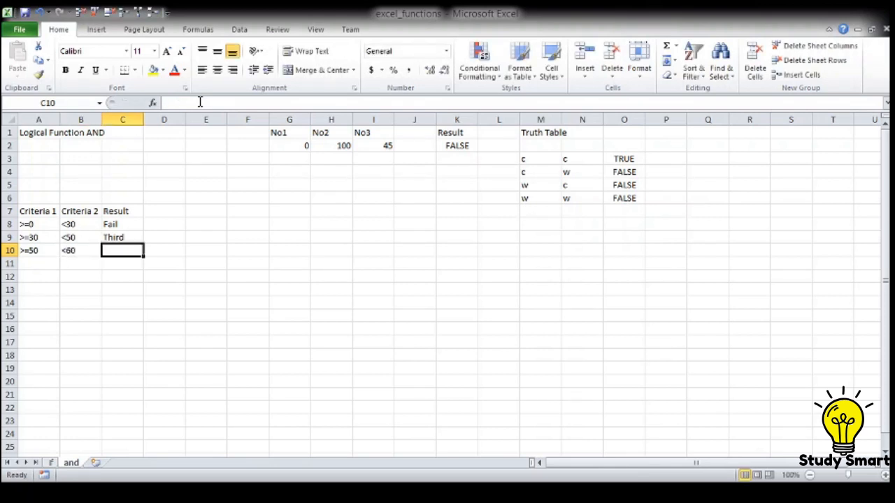
{"action": "type", "text": "Second"}
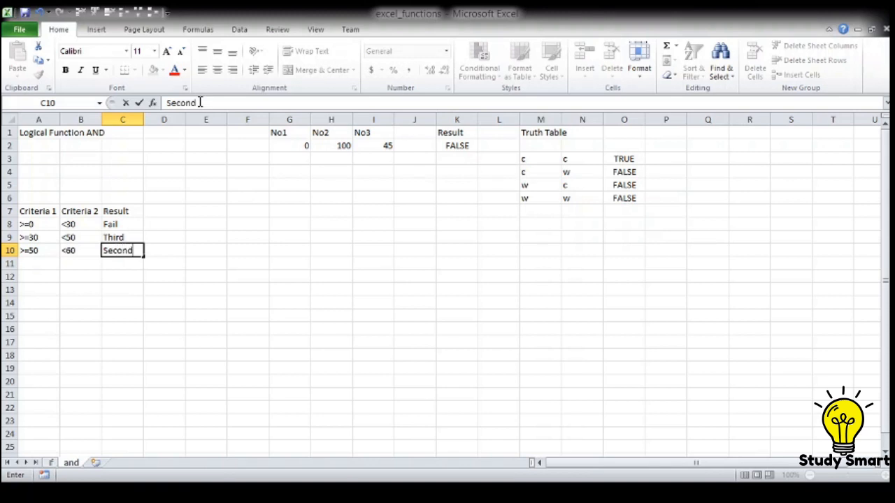
{"action": "key", "text": "Return"}
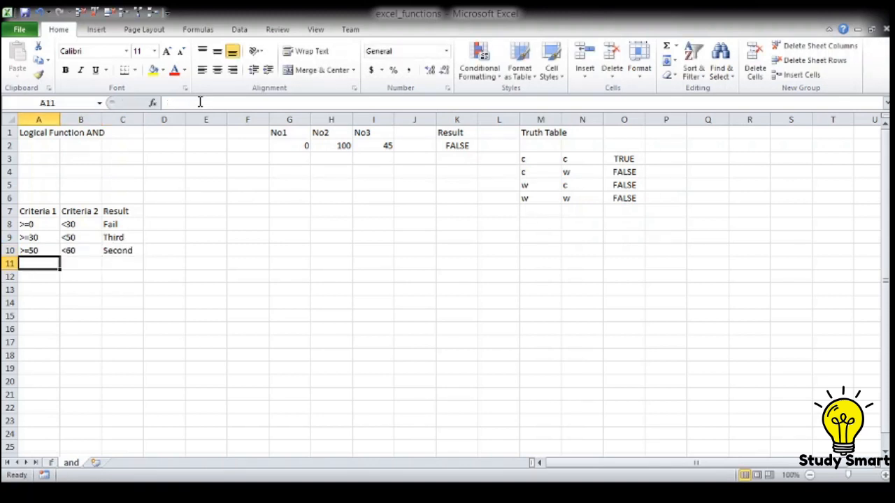
Step: Fill row 11 of the criteria table with >=60, <75 and the result First
{"action": "type", "text": ">=6"}
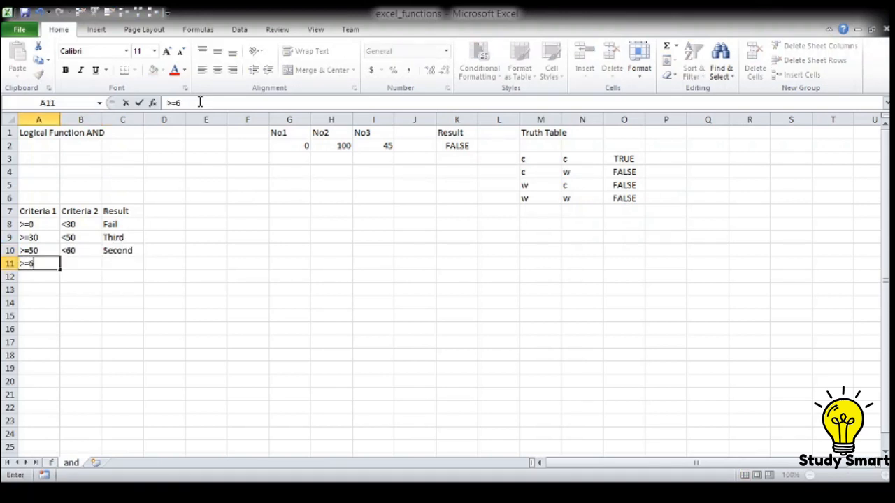
{"action": "type", "text": "0"}
{"action": "key", "text": "Tab"}
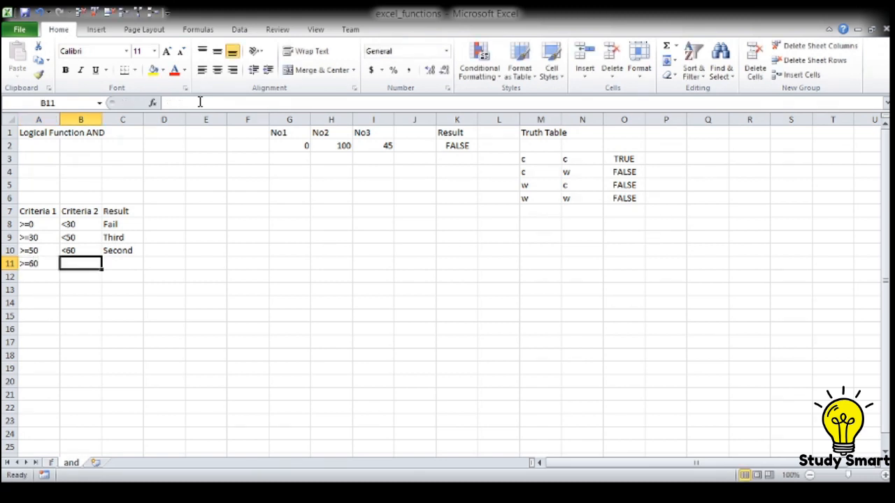
{"action": "type", "text": "<75"}
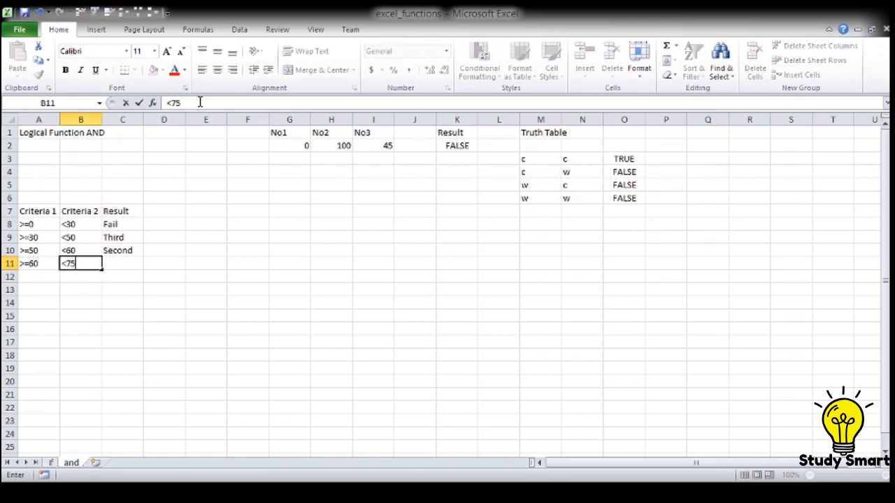
{"action": "key", "text": "Tab"}
{"action": "type", "text": "First"}
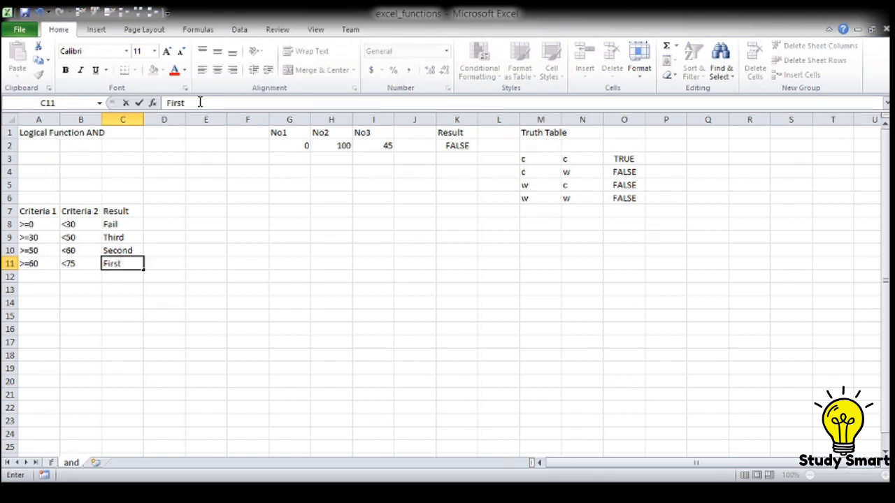
{"action": "key", "text": "Return"}
Step: Enter the conditions >=75 in A12 and <=100 in B12 of the criteria table
{"action": "type", "text": ">"}
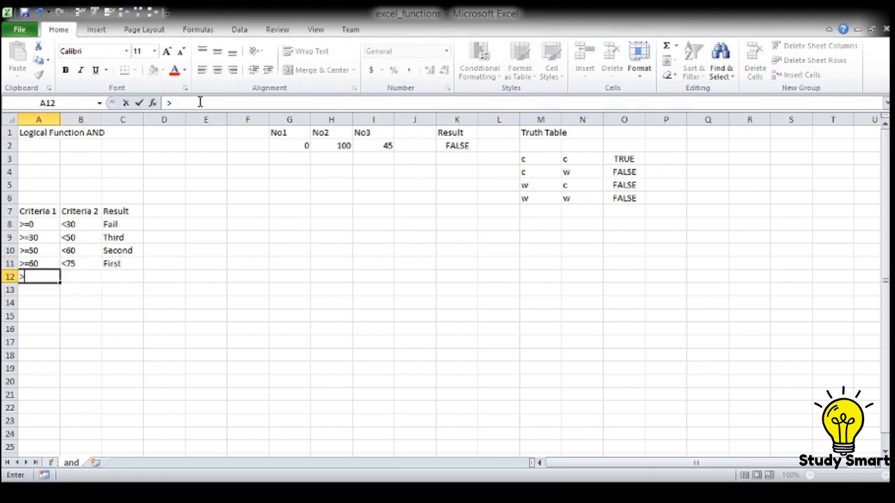
{"action": "type", "text": "=75"}
{"action": "key", "text": "Tab"}
{"action": "type", "text": "<100"}
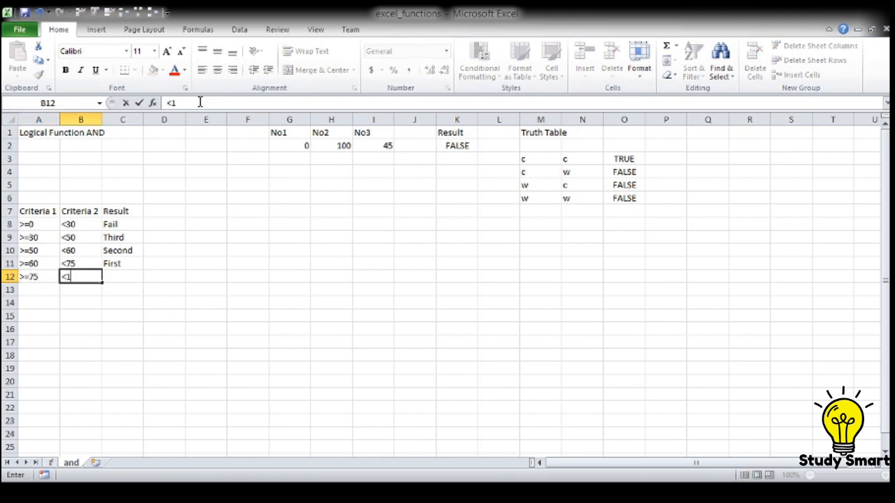
{"action": "key", "text": "BackSpace"}
{"action": "key", "text": "BackSpace"}
{"action": "key", "text": "BackSpace"}
{"action": "type", "text": "=100"}
{"action": "key", "text": "Tab"}
Step: Enter the result First with Distinction in C12 for the last criteria row
{"action": "type", "text": "F"}
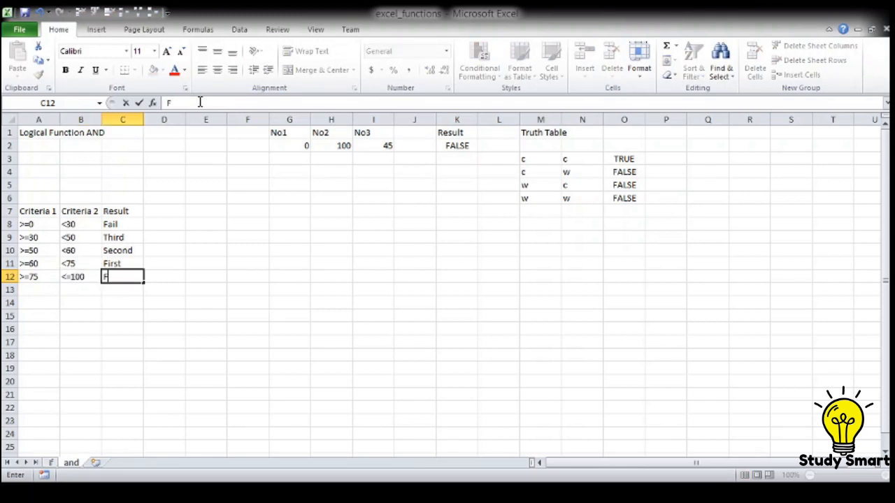
{"action": "type", "text": "with"}
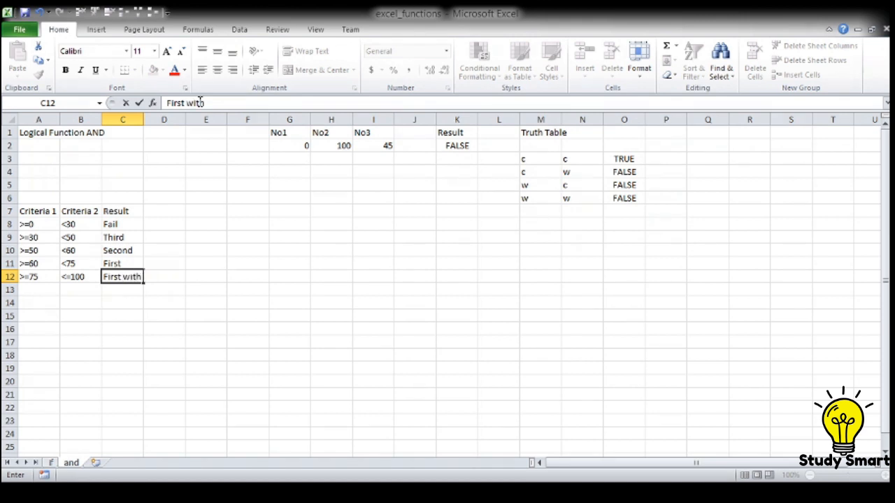
{"action": "type", "text": " Distinction"}
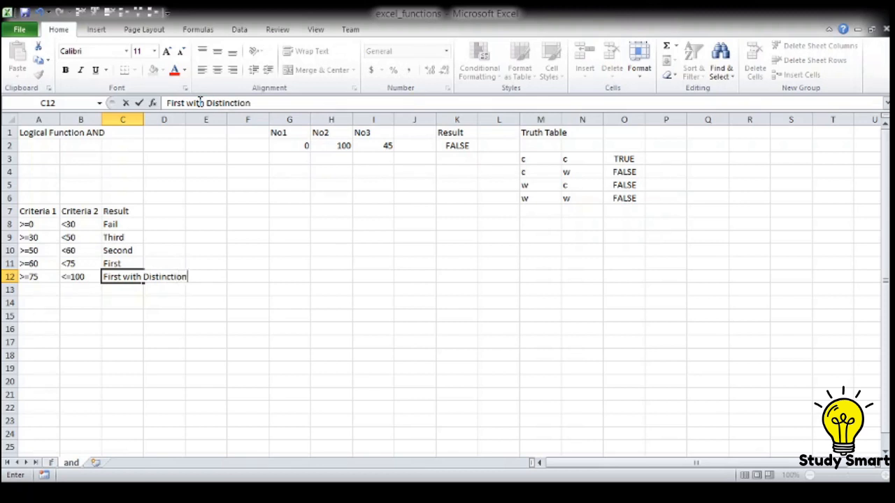
{"action": "key", "text": "Tab"}
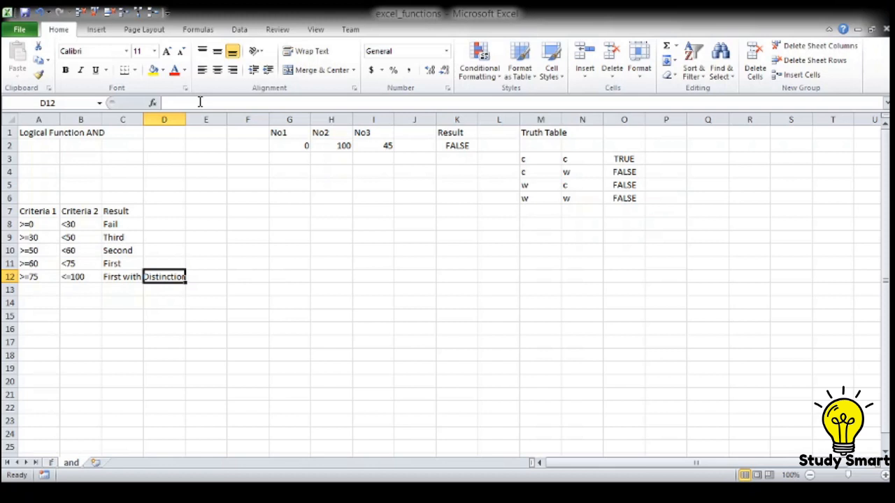
Step: Add the heading Name in E7, one column clear of the criteria table's headings
{"action": "key", "text": "Up"}
{"action": "key", "text": "Up"}
{"action": "key", "text": "Up"}
{"action": "key", "text": "Up"}
{"action": "key", "text": "Up"}
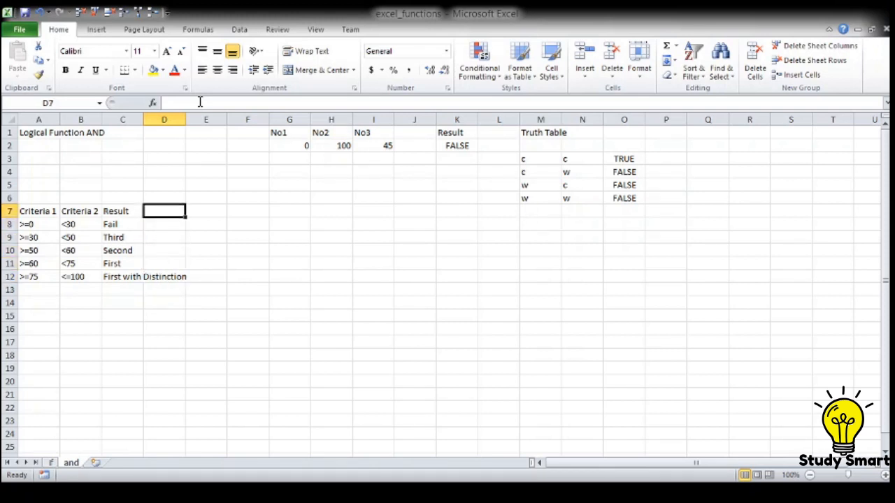
{"action": "key", "text": "Right"}
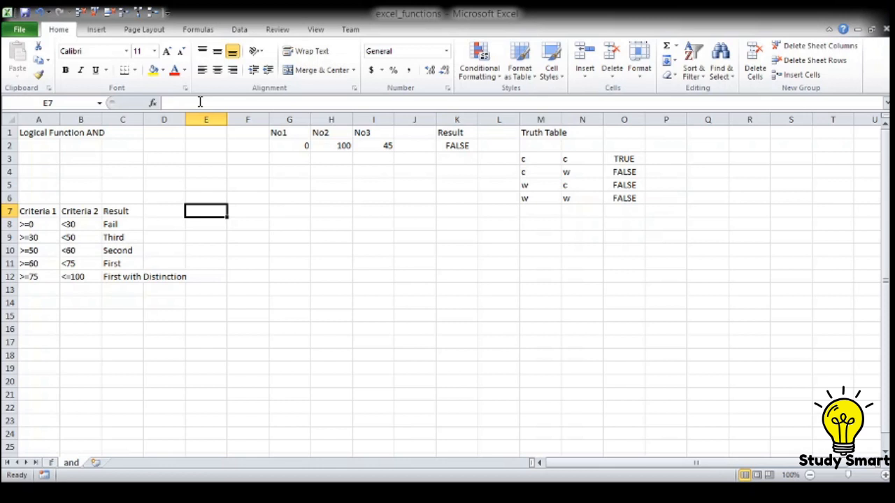
{"action": "type", "text": "Name"}
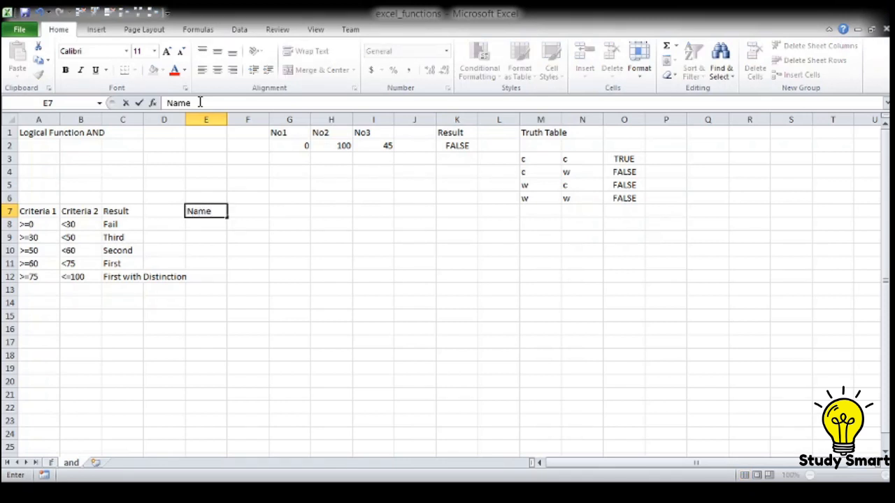
{"action": "key", "text": "Return"}
{"action": "type", "text": "Sita"}
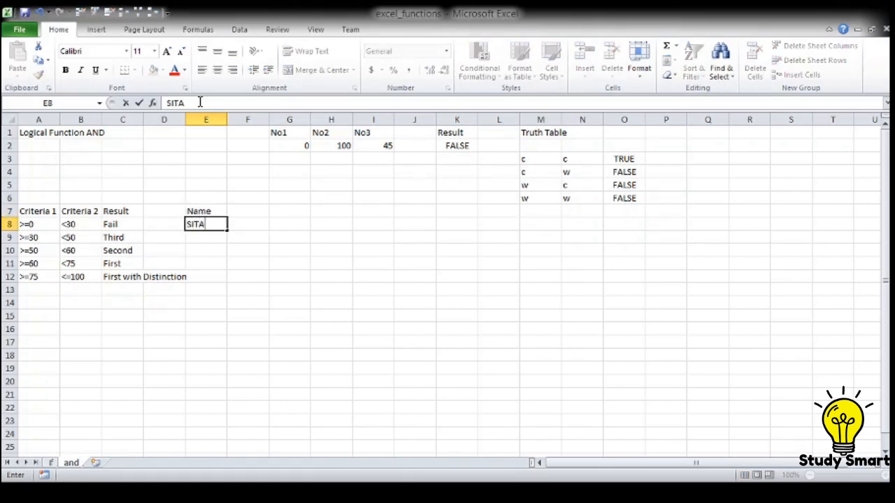
{"action": "key", "text": "shift+Down"}
{"action": "type", "text": "GEETA"}
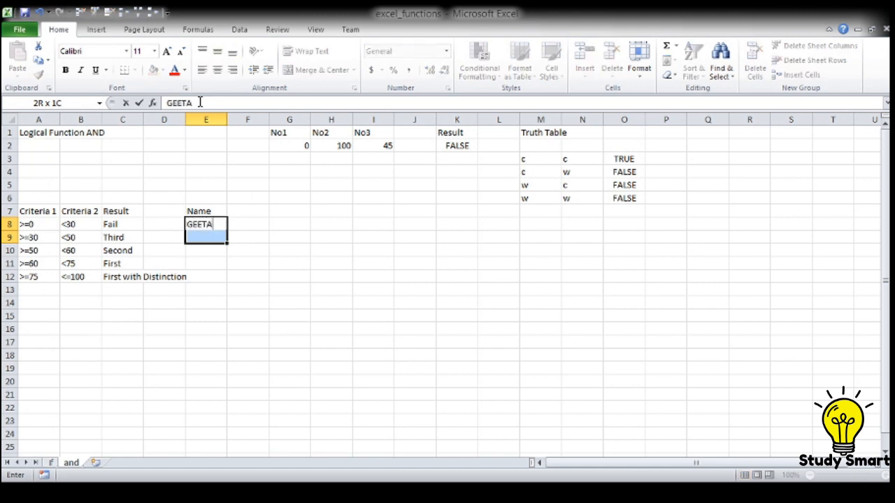
{"action": "key", "text": "shift+Down"}
{"action": "type", "text": "RAMA"}
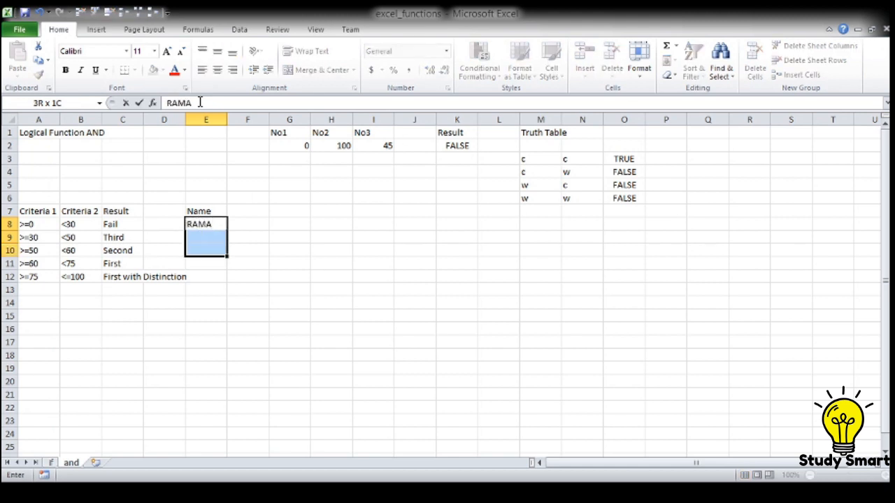
{"action": "key", "text": "shift+Down"}
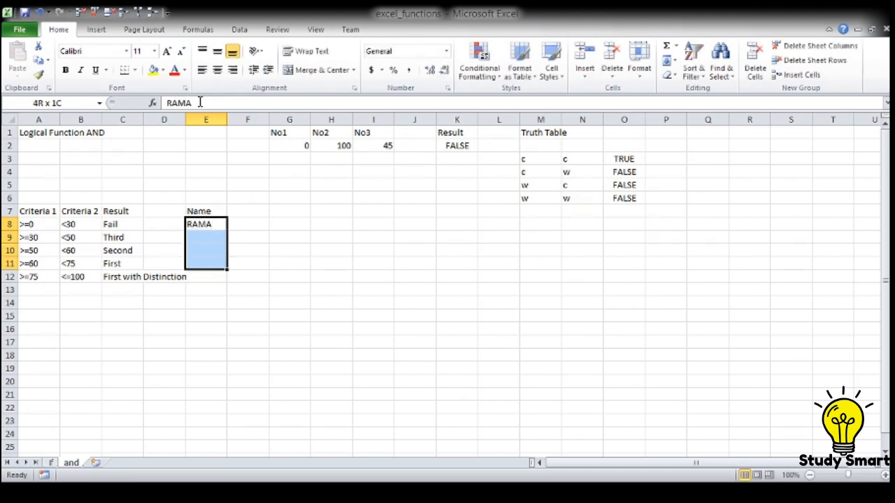
{"action": "key", "text": "Up"}
{"action": "key", "text": "Down"}
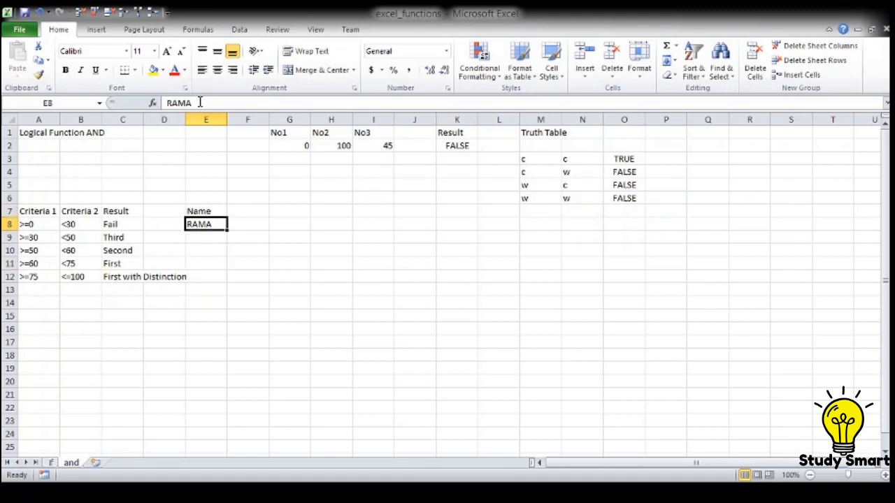
Step: Enter the first two people's names in E8 and E9 under the Name heading, replacing the entry in E8
{"action": "type", "text": "Sta"}
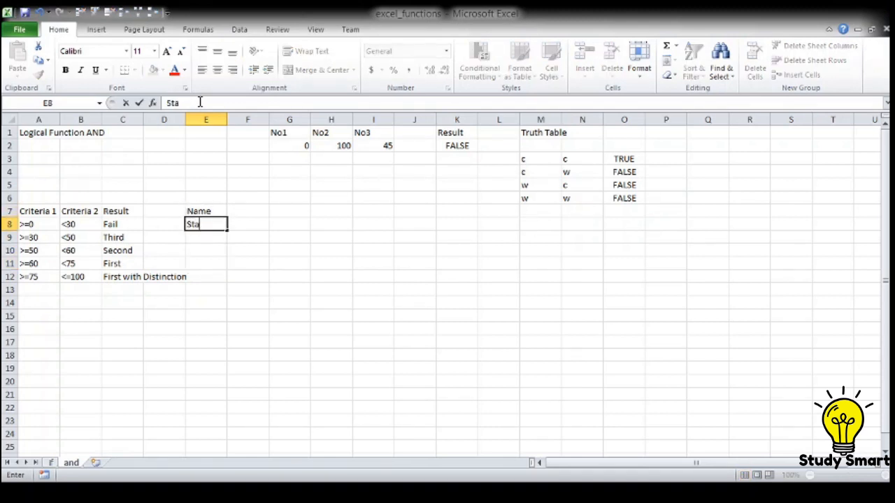
{"action": "key", "text": "BackSpace"}
{"action": "key", "text": "BackSpace"}
{"action": "type", "text": "ita"}
{"action": "key", "text": "Return"}
{"action": "type", "text": "Geeta"}
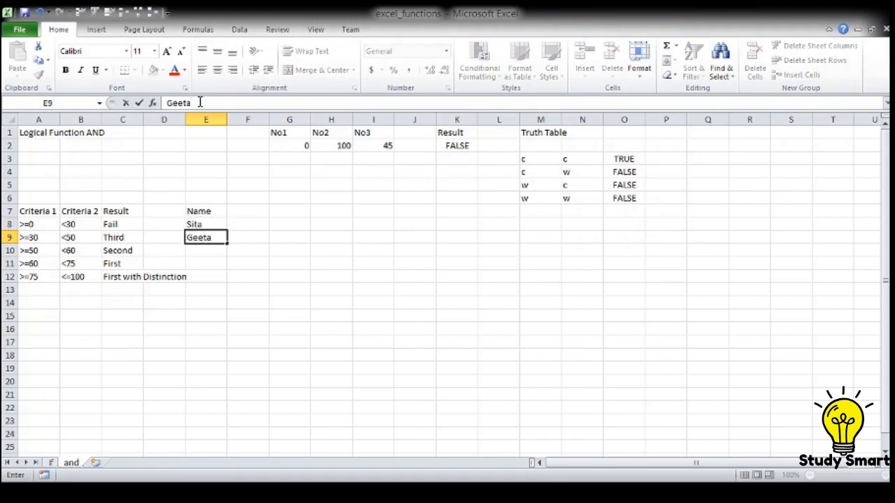
{"action": "key", "text": "Return"}
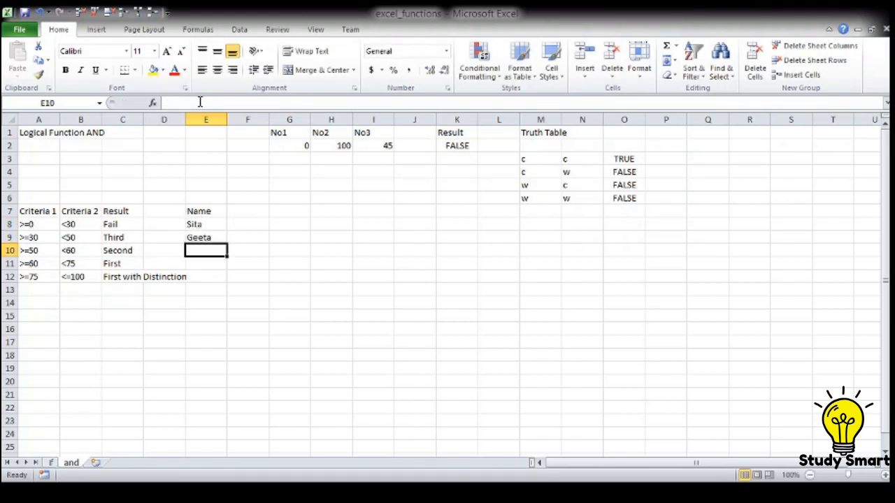
Step: Add the third and fourth people's names in E10 and E11 of the Name column
{"action": "type", "text": "Rama"}
{"action": "key", "text": "Return"}
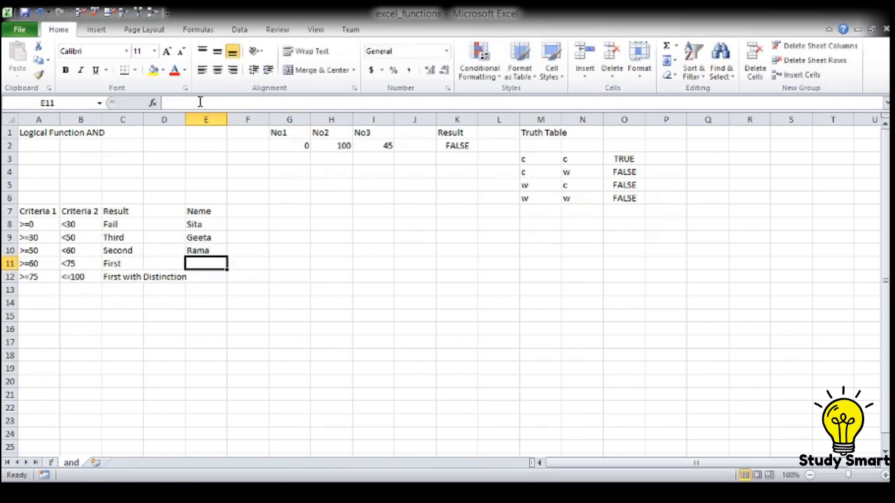
{"action": "type", "text": "Sha"}
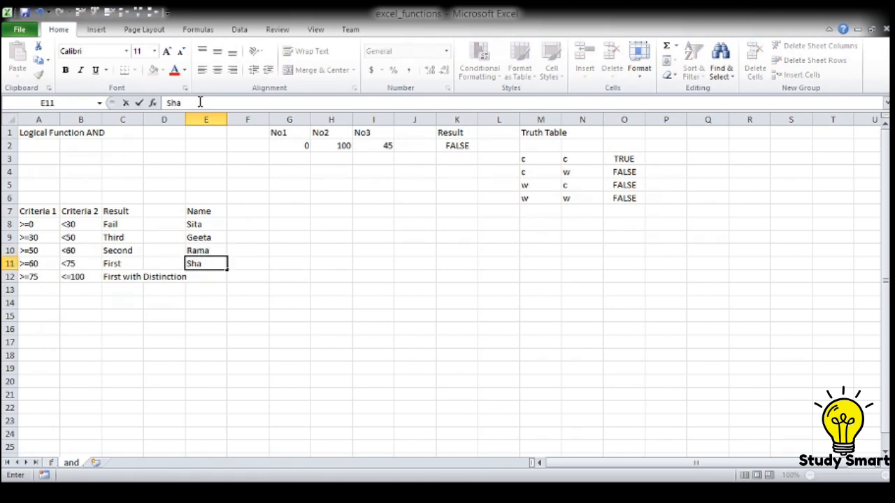
{"action": "key", "text": "BackSpace"}
{"action": "type", "text": "yama"}
{"action": "key", "text": "Return"}
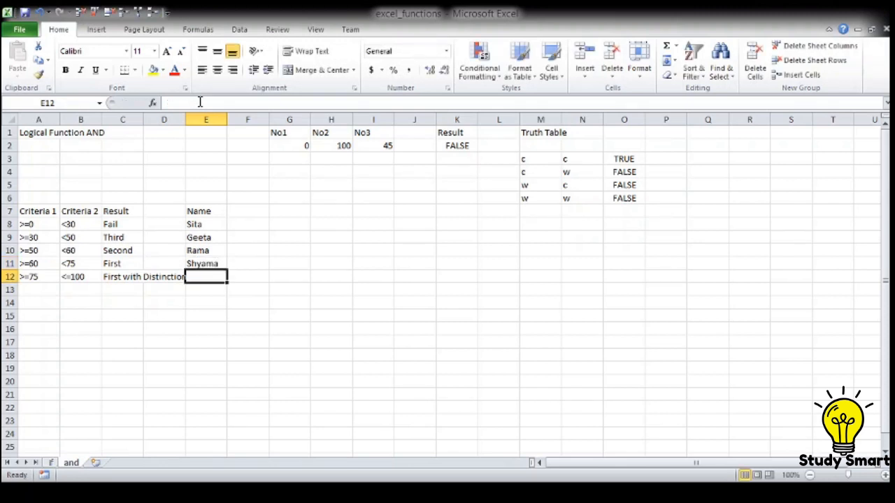
Step: Enter the fifth and sixth people's names in E12 and E13, without the extra final letter that autocompletion adds
{"action": "type", "text": "Rama"}
{"action": "key", "text": "Return"}
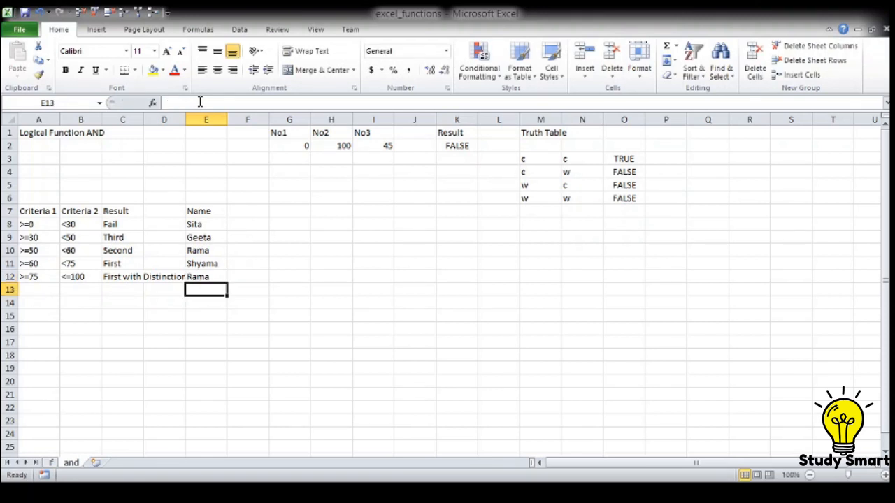
{"action": "key", "text": "Up"}
{"action": "type", "text": "Rama"}
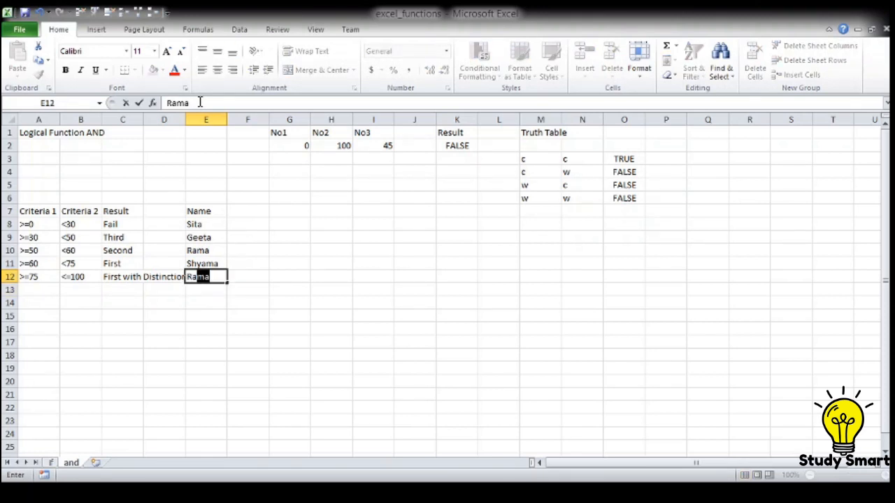
{"action": "key", "text": "BackSpace"}
{"action": "key", "text": "Return"}
{"action": "type", "text": "Shyam"}
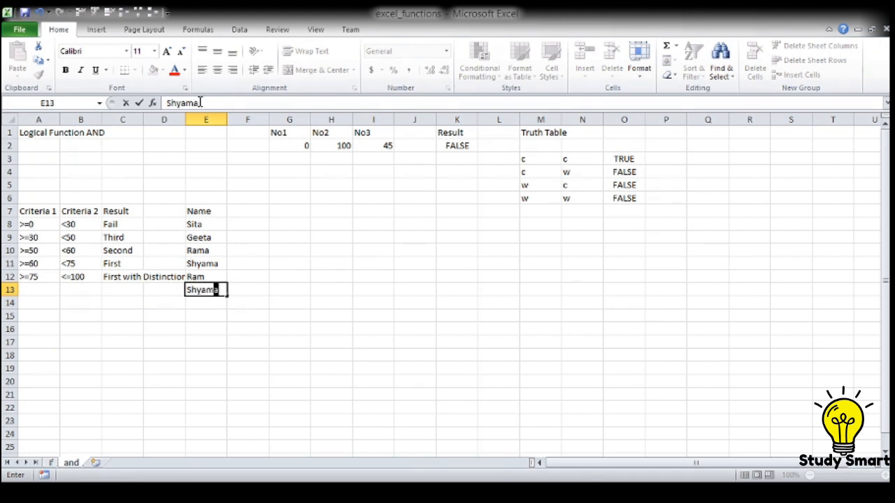
{"action": "key", "text": "BackSpace"}
{"action": "key", "text": "Return"}
Step: Enter the seventh and eighth people's names in E14 and E15 of the Name column
{"action": "type", "text": "Nee"}
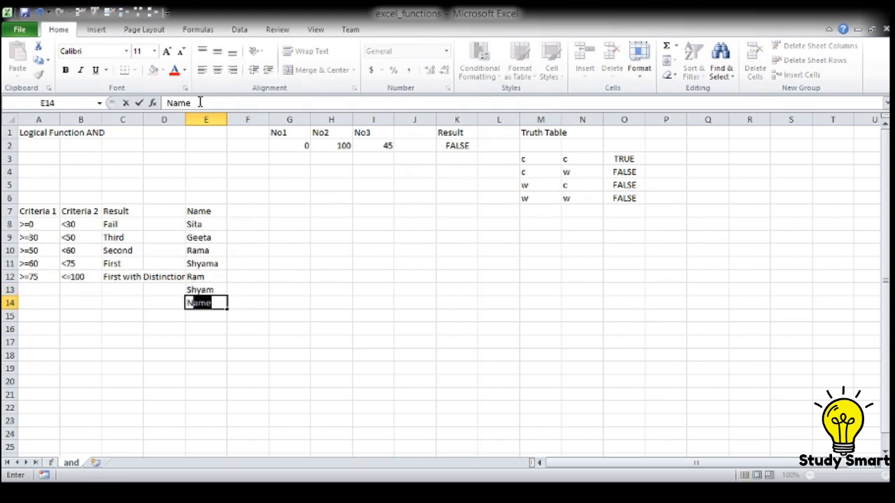
{"action": "type", "text": "raj"}
{"action": "key", "text": "Return"}
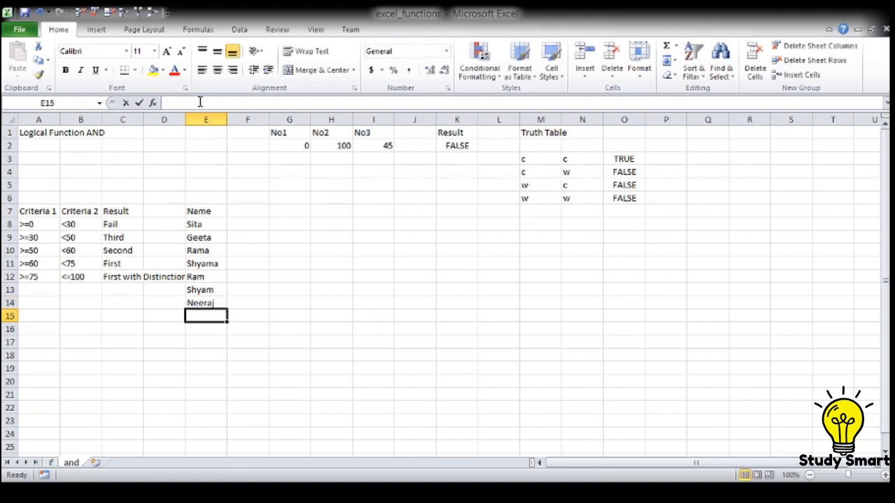
{"action": "type", "text": "Dheera"}
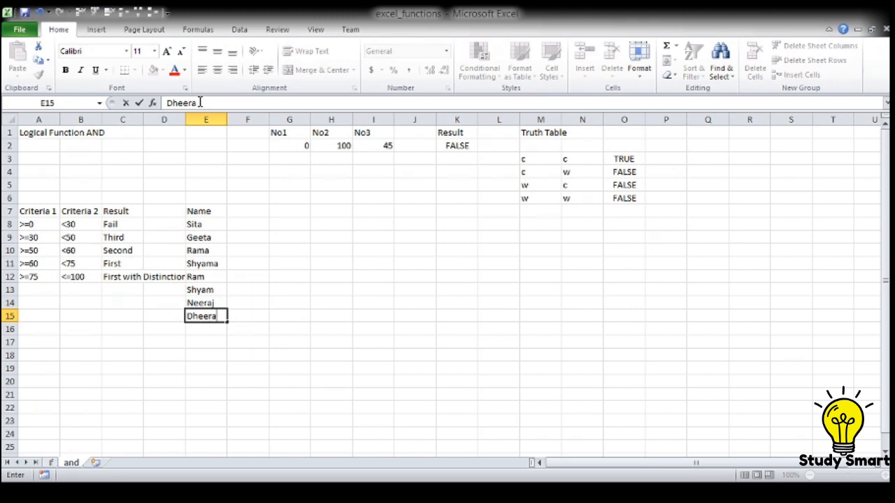
{"action": "type", "text": "j"}
{"action": "key", "text": "Return"}
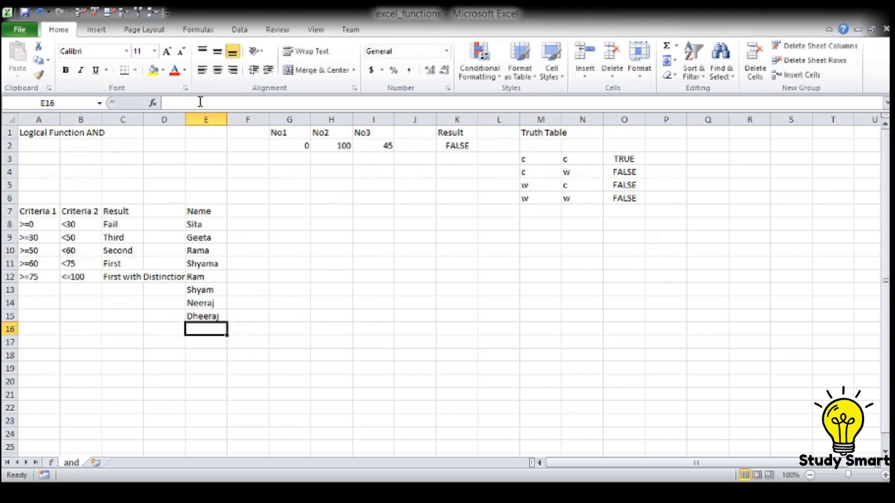
Step: Enter the ninth and tenth people's names in E16 and E17 to complete the Name column
{"action": "type", "text": "Son"}
{"action": "type", "text": "u"}
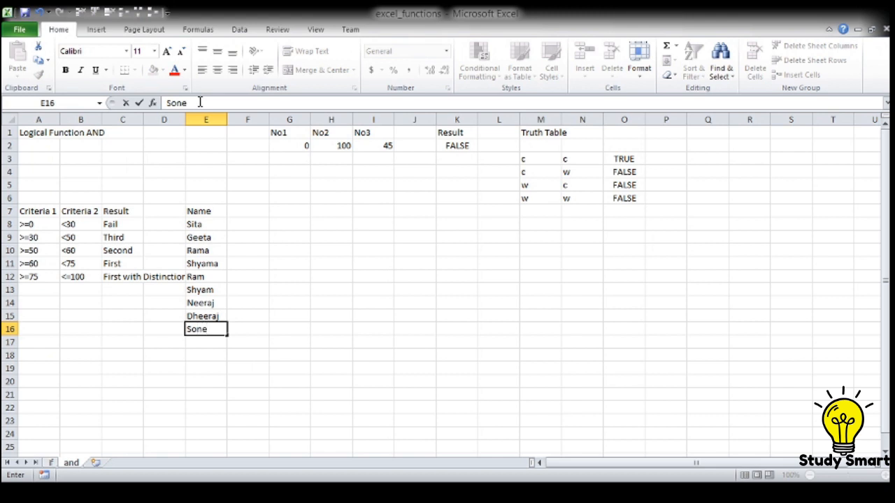
{"action": "key", "text": "BackSpace"}
{"action": "type", "text": "u"}
{"action": "key", "text": "Return"}
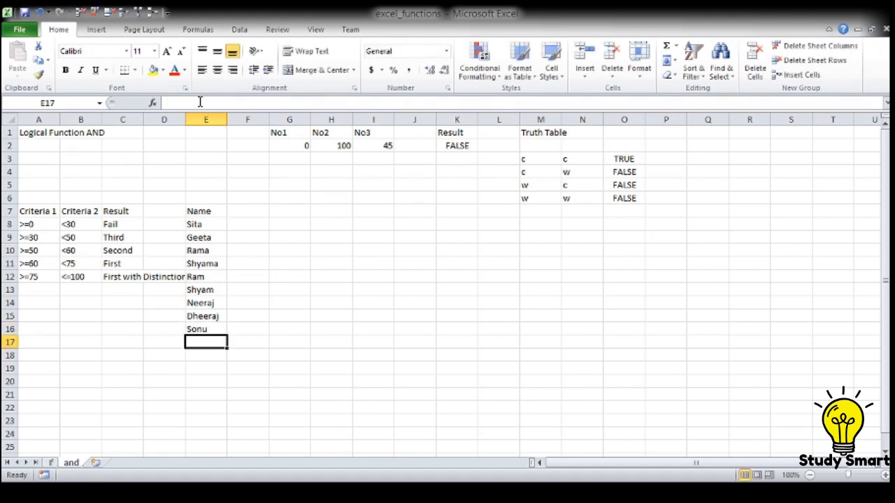
{"action": "type", "text": "Monu"}
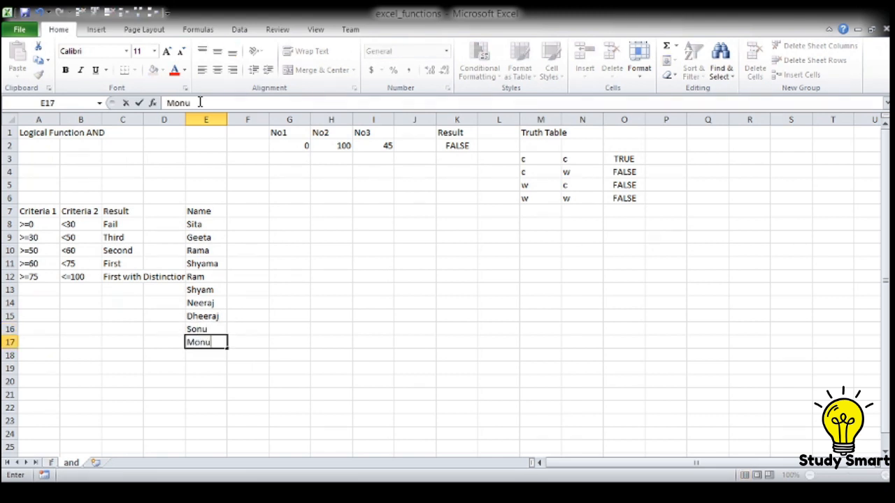
{"action": "key", "text": "Up"}
{"action": "key", "text": "Up"}
{"action": "key", "text": "Up"}
{"action": "key", "text": "Up"}
{"action": "key", "text": "Up"}
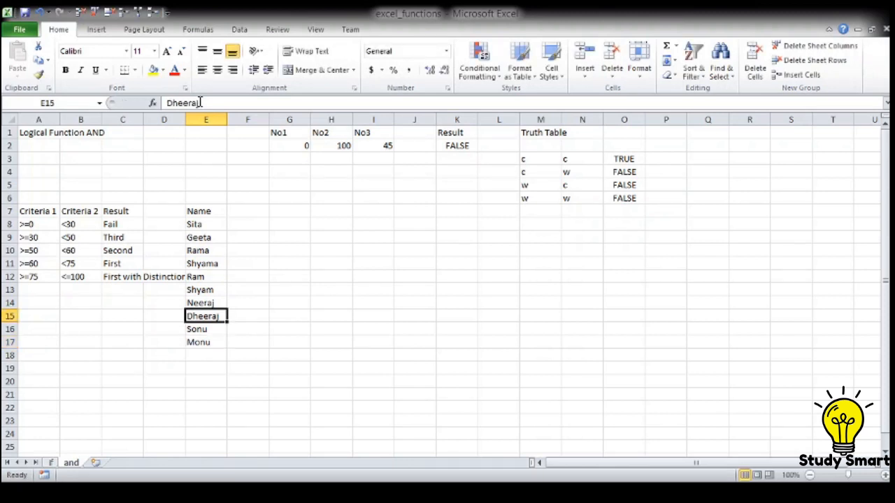
Step: Add the heading Marks in F7, directly beside the Name heading
{"action": "key", "text": "Up"}
{"action": "key", "text": "Up"}
{"action": "key", "text": "Up"}
{"action": "key", "text": "Up"}
{"action": "key", "text": "Up"}
{"action": "key", "text": "Left"}
{"action": "key", "text": "Left"}
{"action": "key", "text": "Left"}
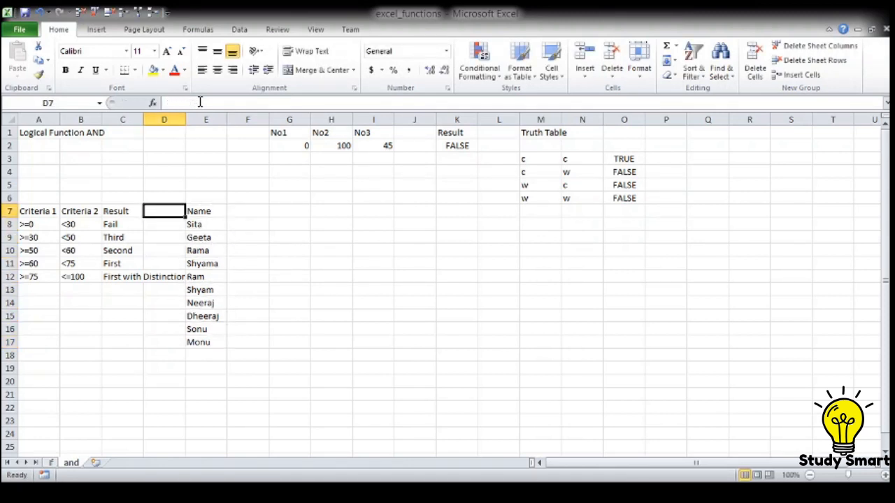
{"action": "key", "text": "Left"}
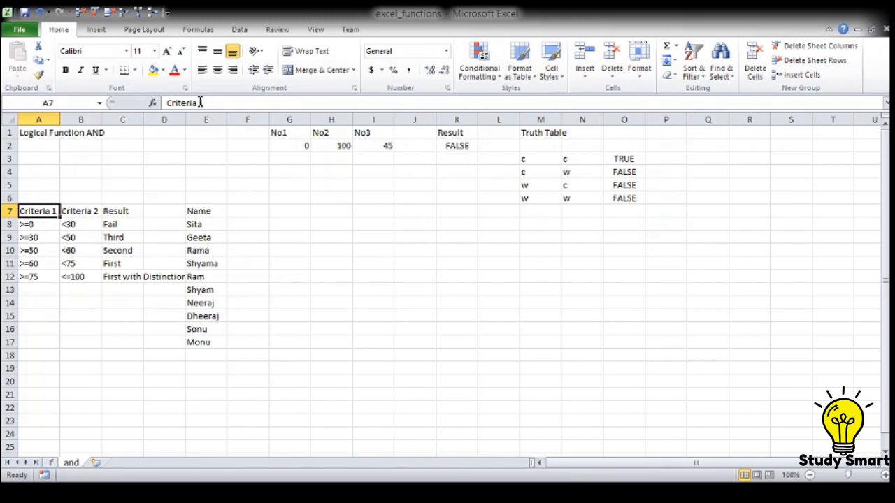
{"action": "key", "text": "Right"}
{"action": "key", "text": "Right"}
{"action": "key", "text": "Right"}
{"action": "key", "text": "Right"}
{"action": "key", "text": "Right"}
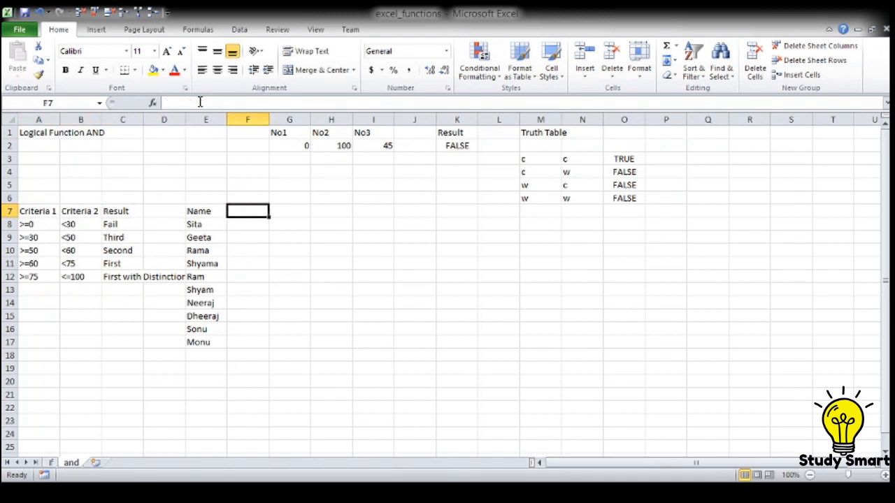
{"action": "type", "text": "Marks"}
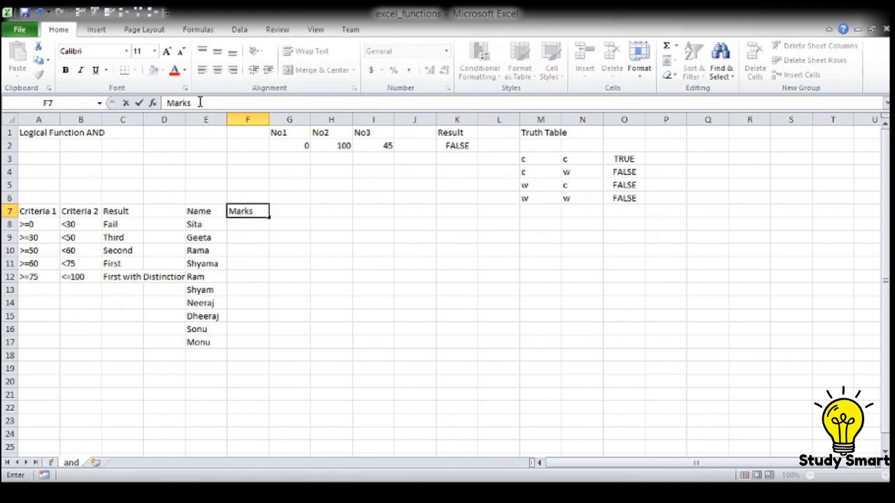
{"action": "key", "text": "Return"}
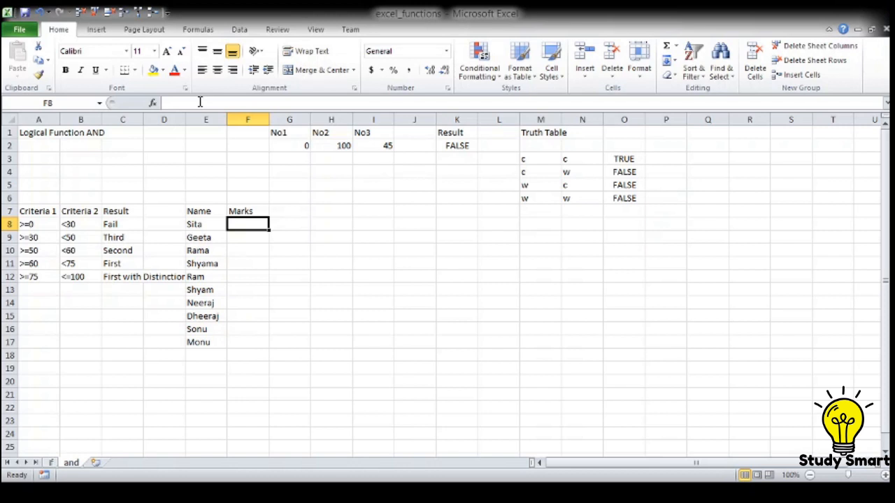
Step: Enter the marks 80, 65, 70, 75 and 55 in F8 to F12 for the first five people
{"action": "type", "text": "80"}
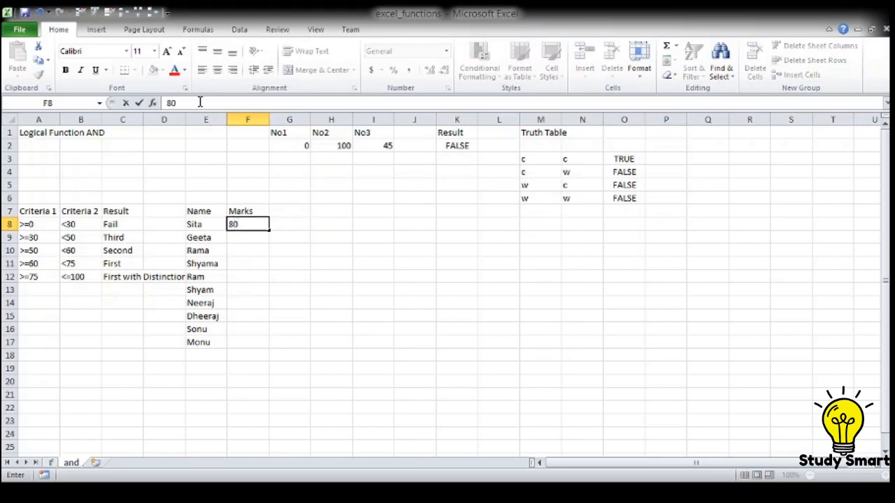
{"action": "key", "text": "Return"}
{"action": "type", "text": "65"}
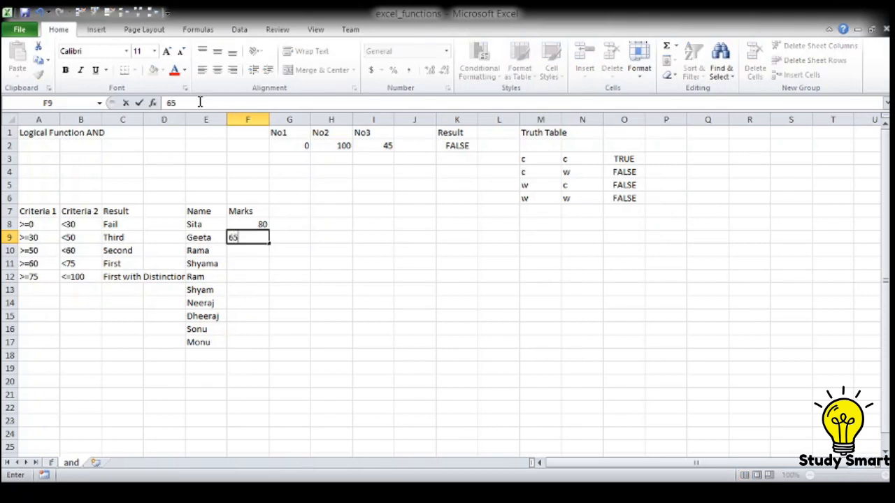
{"action": "key", "text": "Return"}
{"action": "type", "text": "70"}
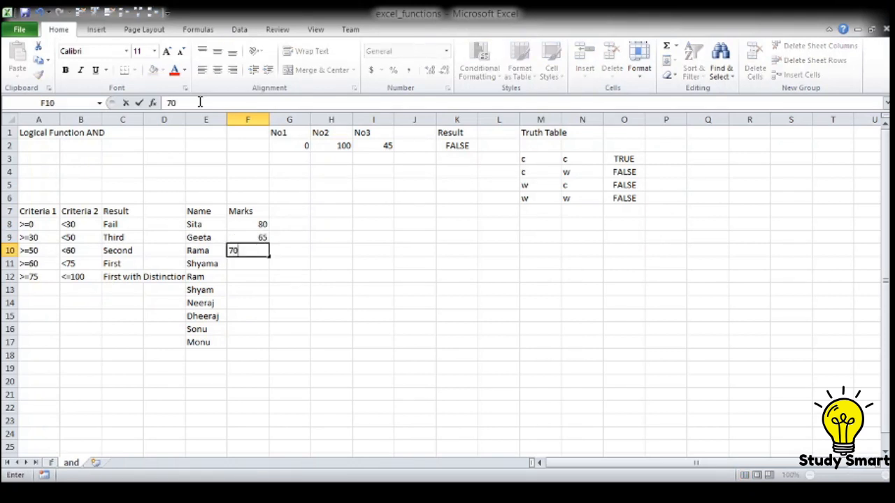
{"action": "key", "text": "Return"}
{"action": "type", "text": "75"}
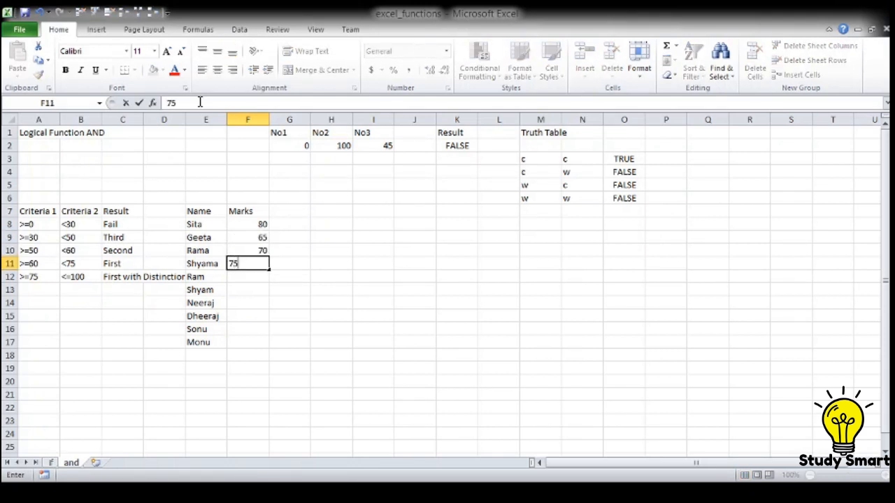
{"action": "key", "text": "Return"}
{"action": "type", "text": "55"}
{"action": "key", "text": "Return"}
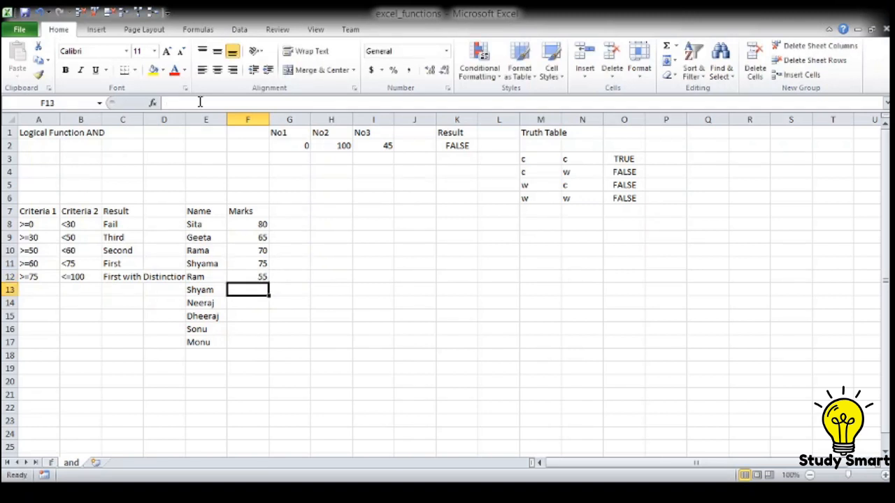
Step: Enter the marks 43, 32 and 77 in F13 to F15 for the sixth to eighth people
{"action": "type", "text": "43"}
{"action": "key", "text": "Return"}
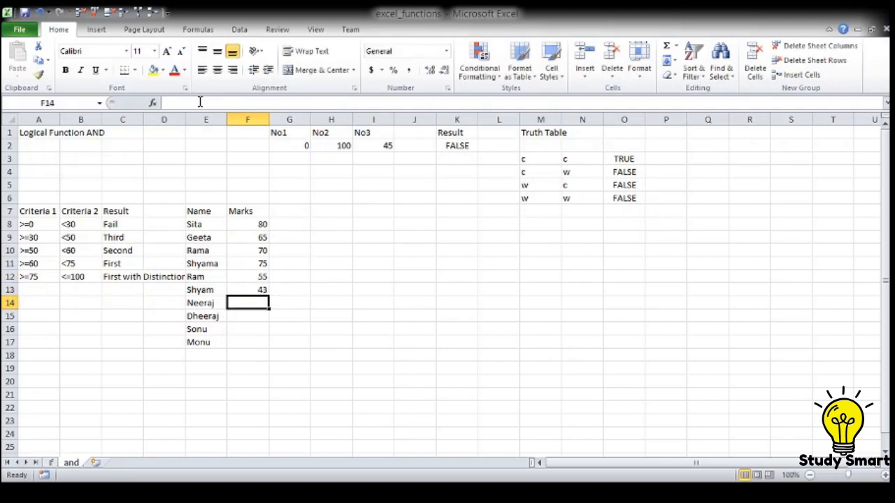
{"action": "type", "text": "32"}
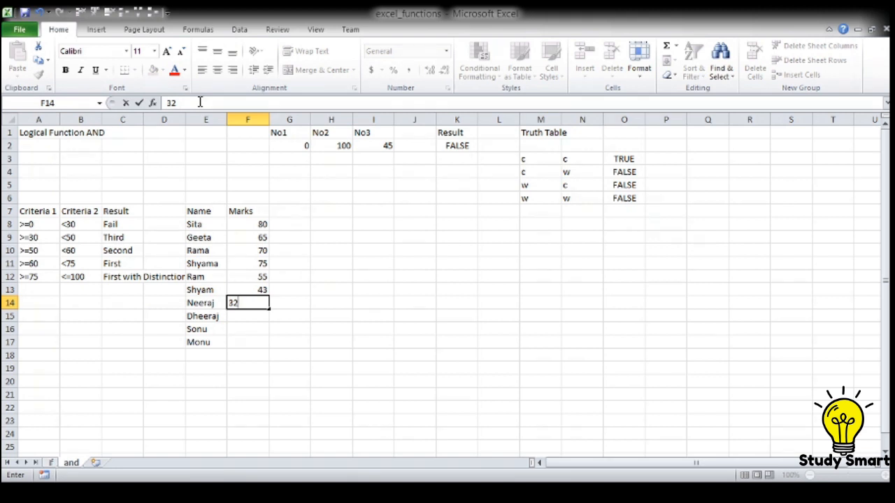
{"action": "type", "text": "77"}
{"action": "key", "text": "Return"}
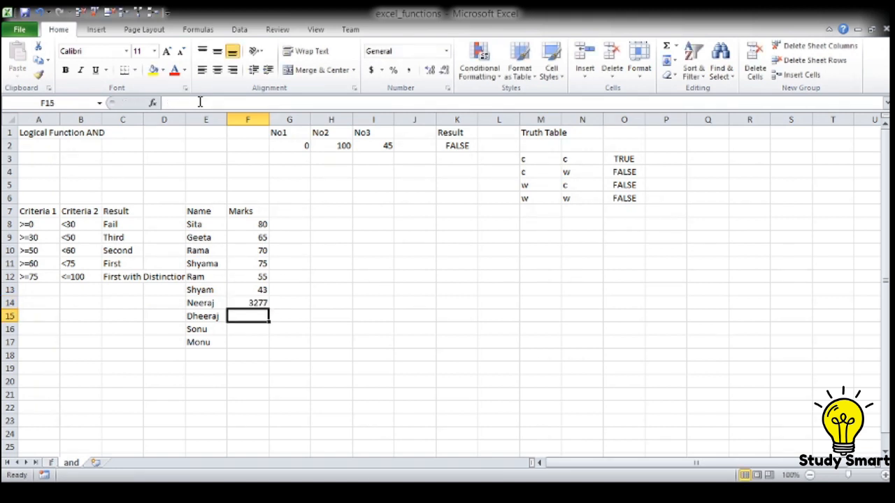
{"action": "key", "text": "Up"}
{"action": "type", "text": "32"}
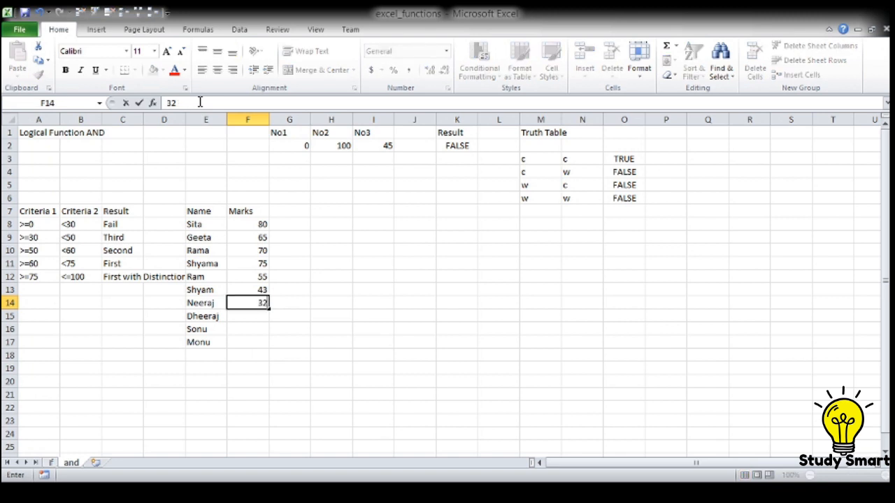
{"action": "key", "text": "Return"}
{"action": "type", "text": "77"}
{"action": "key", "text": "Return"}
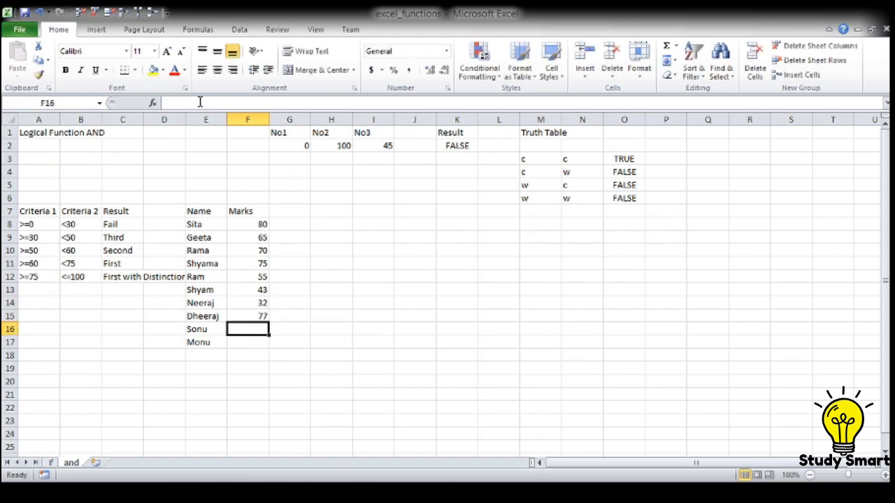
Step: Enter the marks 24 and 50 in F16 and F17 for the last two people
{"action": "type", "text": "24"}
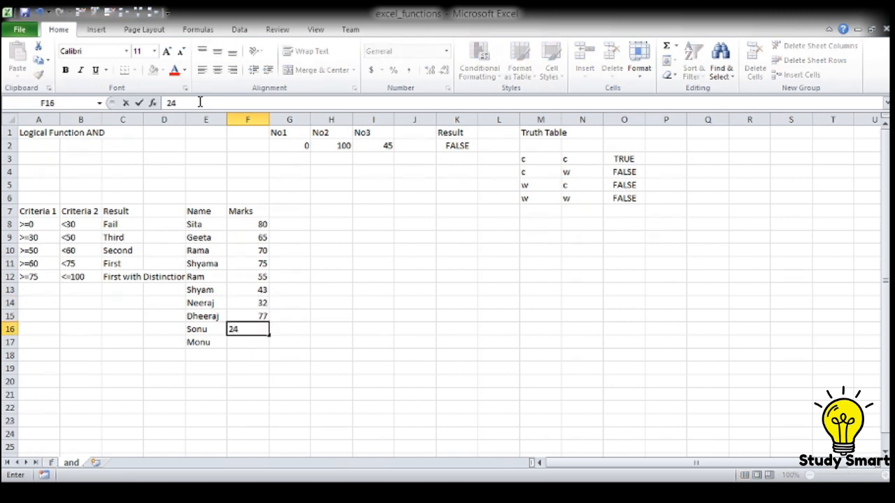
{"action": "key", "text": "Return"}
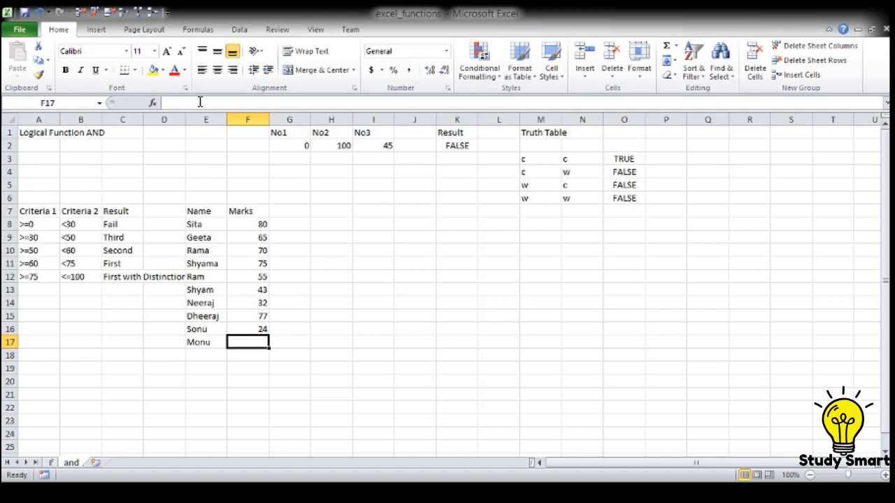
{"action": "type", "text": "50"}
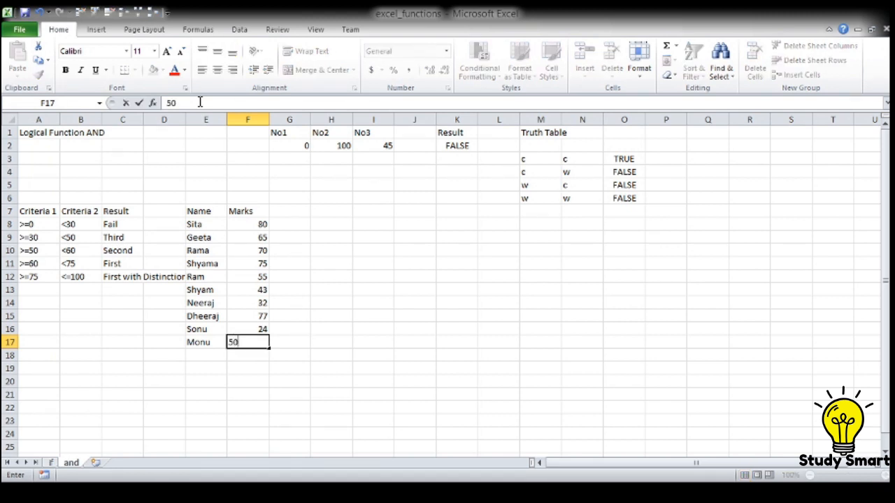
{"action": "key", "text": "Up"}
{"action": "key", "text": "Up"}
{"action": "key", "text": "Up"}
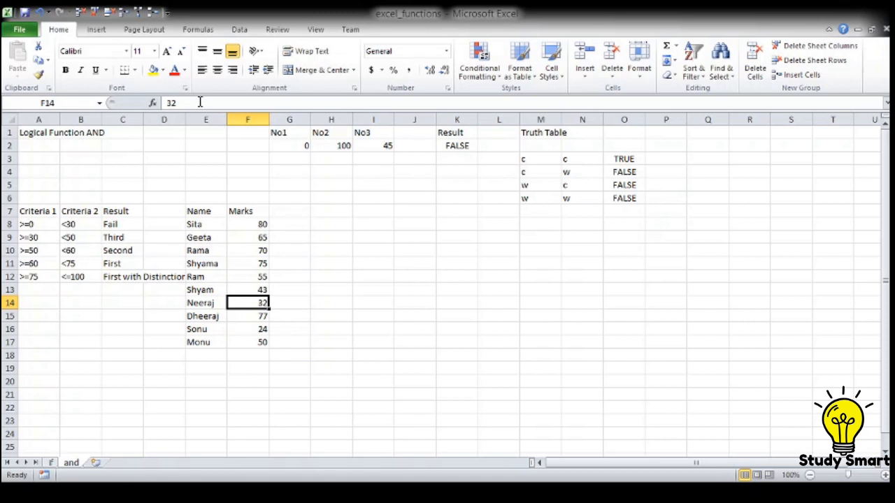
Step: Add the heading Result in G7, directly beside the Marks heading
{"action": "key", "text": "Up"}
{"action": "key", "text": "Up"}
{"action": "key", "text": "Up"}
{"action": "key", "text": "Up"}
{"action": "key", "text": "Up"}
{"action": "key", "text": "Up"}
{"action": "key", "text": "Up"}
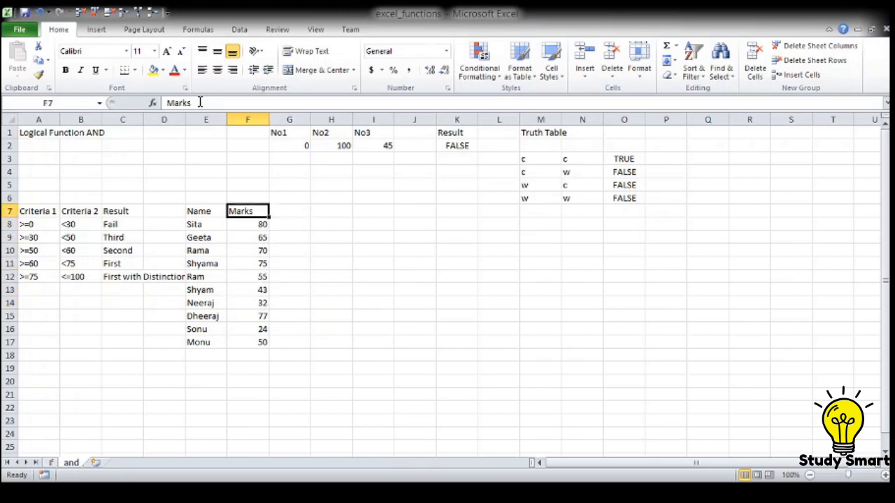
{"action": "key", "text": "Right"}
{"action": "type", "text": "R"}
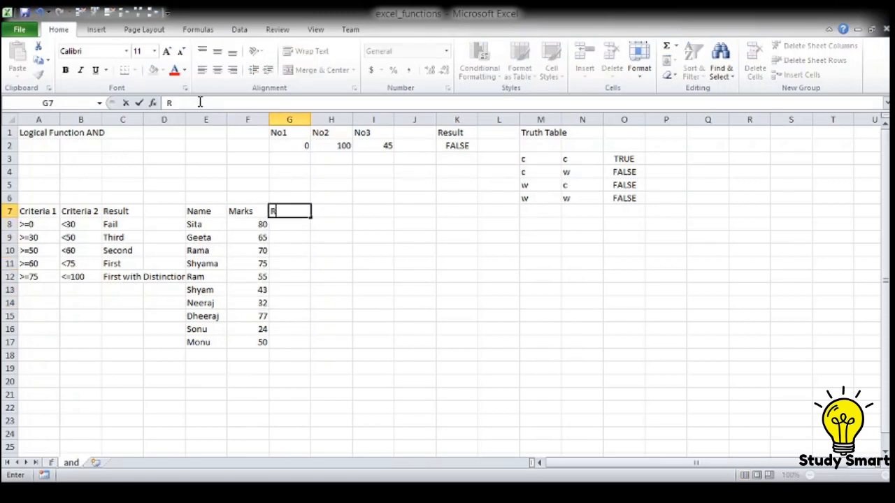
{"action": "type", "text": "esult"}
{"action": "key", "text": "Return"}
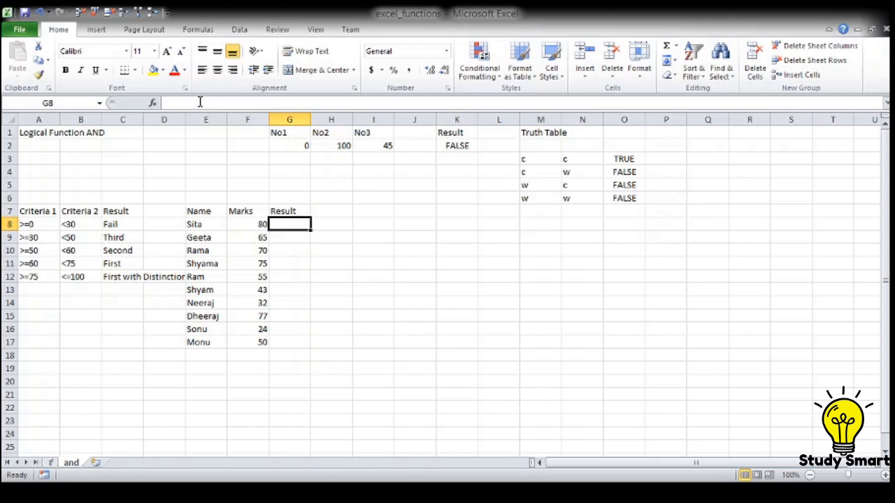
Step: Start an IF formula in G8, the first cell under the Result heading beside the marks
{"action": "type", "text": "=if("}
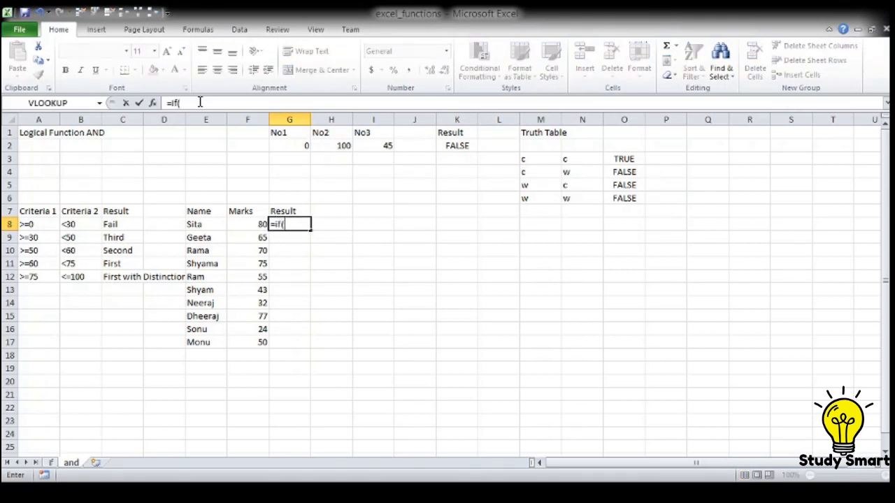
{"action": "key", "text": "Left"}
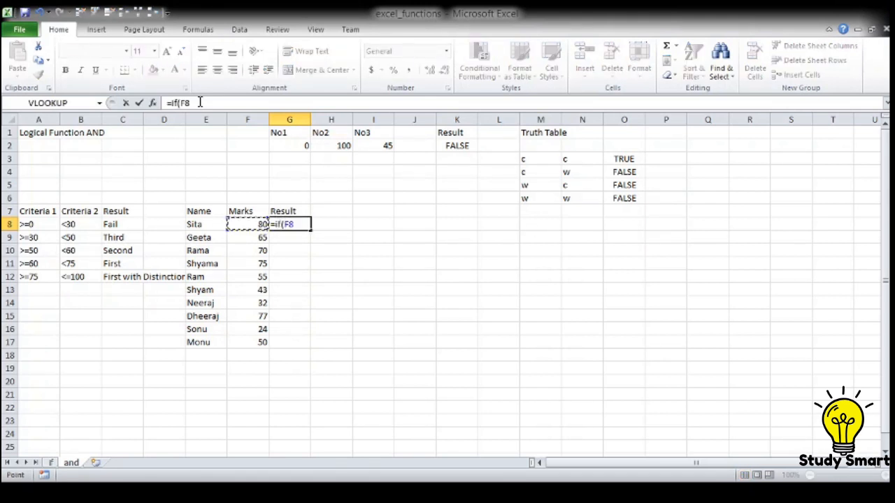
{"action": "type", "text": ">=0"}
{"action": "key", "text": "BackSpace"}
{"action": "key", "text": "BackSpace"}
{"action": "key", "text": "BackSpace"}
{"action": "key", "text": "BackSpace"}
{"action": "key", "text": "BackSpace"}
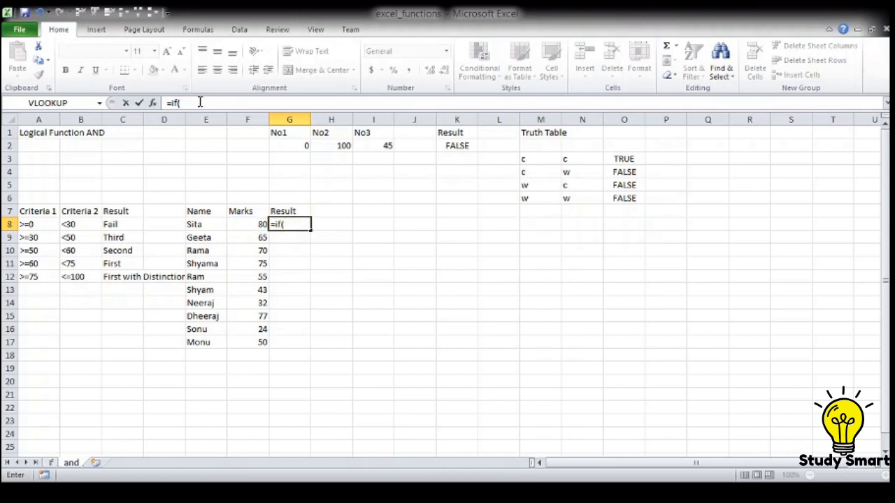
Step: Make the logical test of the G8 formula an AND of F8>=0 and F8<30
{"action": "type", "text": "and("}
{"action": "key", "text": "Left"}
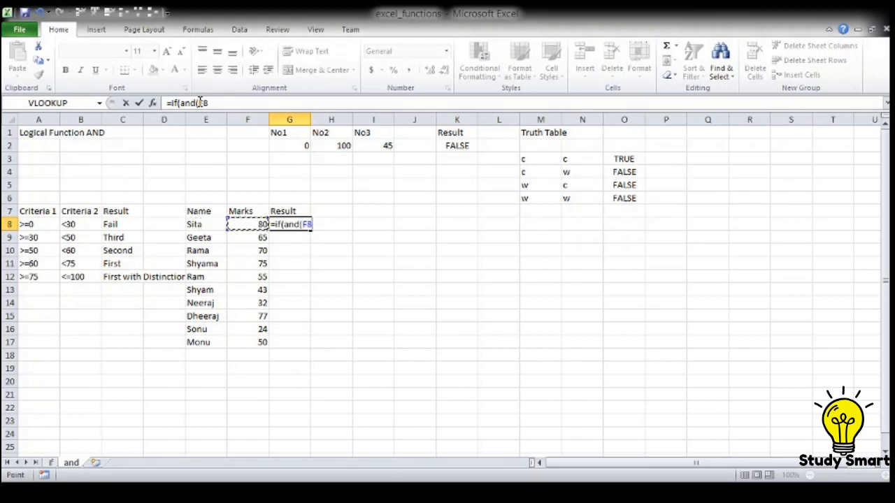
{"action": "type", "text": ">=0,"}
{"action": "key", "text": "Left"}
{"action": "type", "text": "<30"}
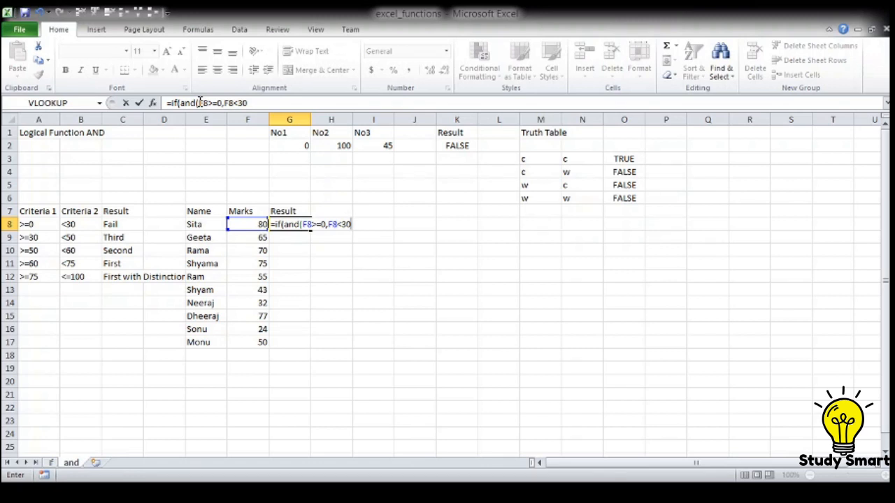
{"action": "type", "text": "),\"Fail\","}
Step: Give the first test "Fail" as its true result and nest a second IF as its false result
{"action": "key", "text": "Left"}
{"action": "key", "text": "BackSpace"}
{"action": "key", "text": "BackSpace"}
{"action": "type", "text": "if("}
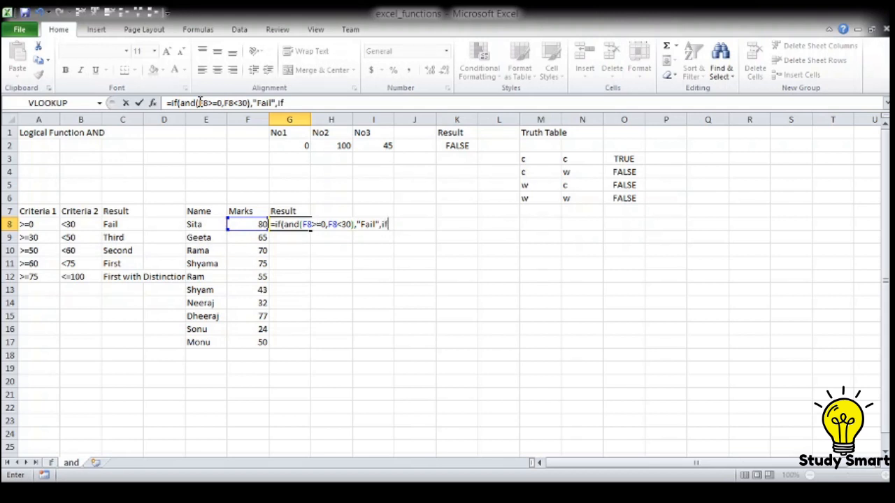
{"action": "type", "text": "and("}
Step: Make the second IF's test an AND of F8>=30 and F8<50
{"action": "key", "text": "Left"}
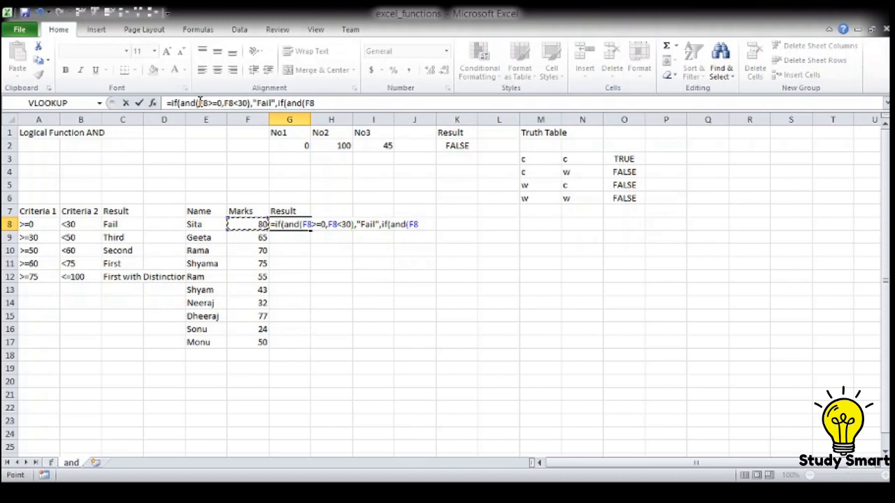
{"action": "type", "text": ">=30"}
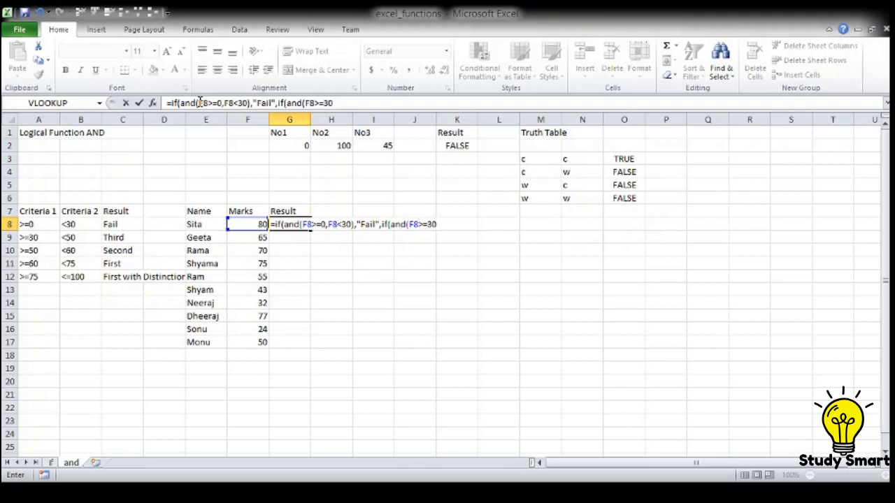
{"action": "type", "text": ","}
{"action": "key", "text": "Left"}
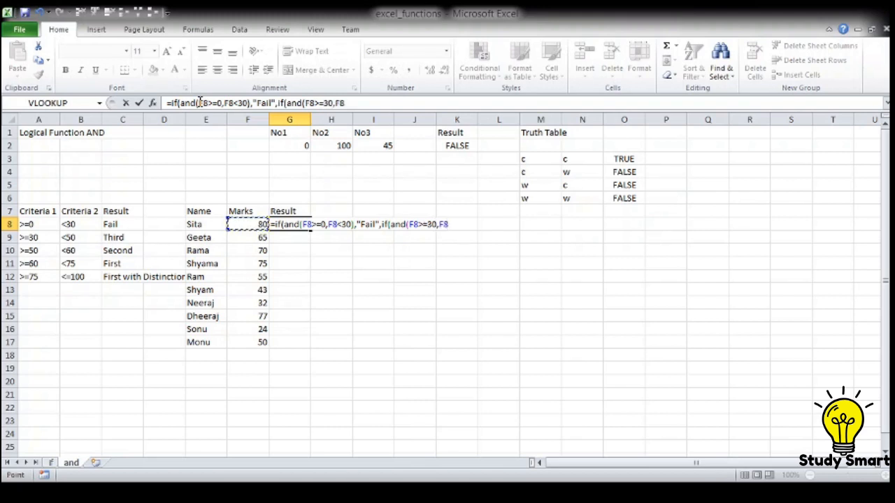
{"action": "type", "text": "<50"}
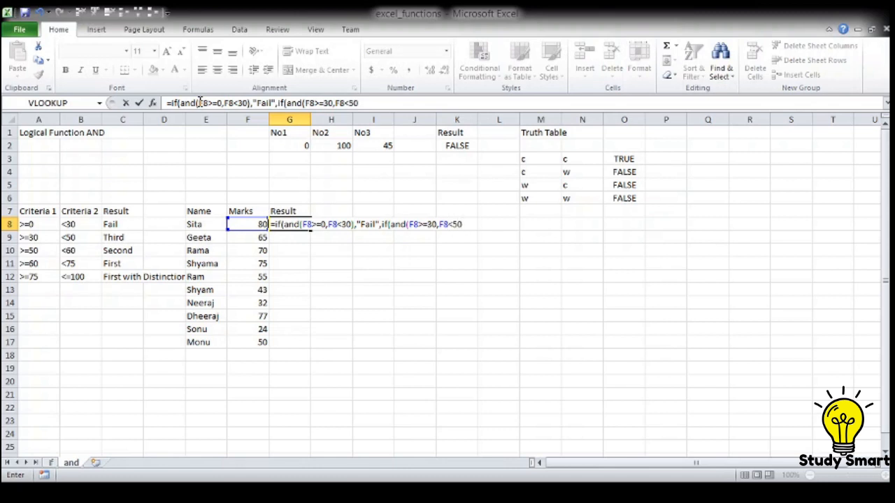
{"action": "type", "text": ")"}
{"action": "type", "text": ",\"T"}
{"action": "type", "text": "hird\""}
{"action": "type", "text": ",if"}
{"action": "type", "text": "(and"}
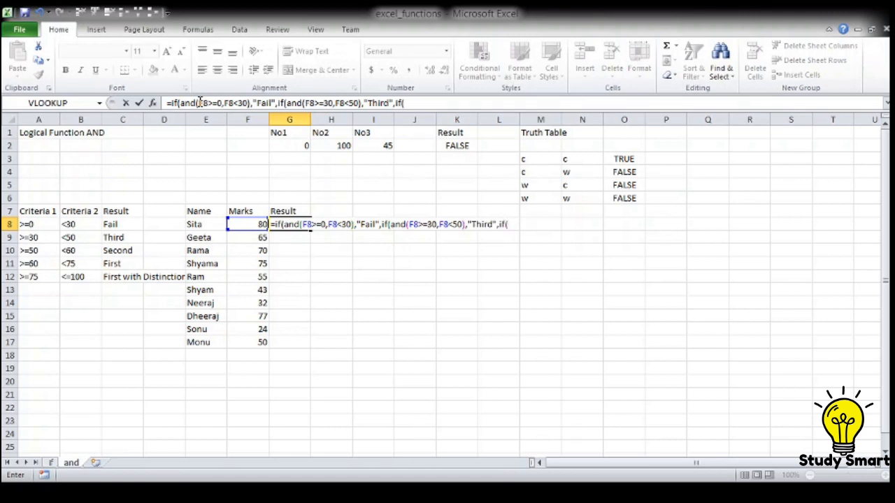
{"action": "type", "text": "("}
Step: Fill the third IF's AND test with the conditions F8>=50 and F8<60
{"action": "key", "text": "Left"}
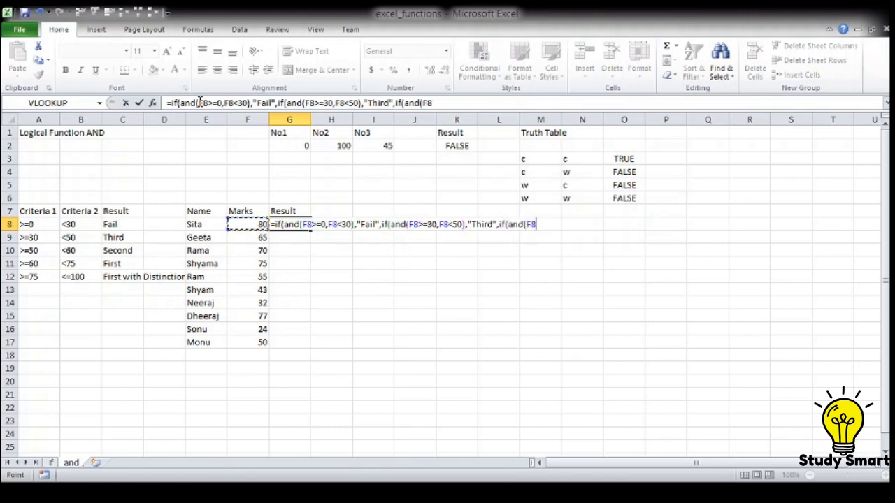
{"action": "type", "text": ">=50,"}
{"action": "key", "text": "Left"}
{"action": "type", "text": "<"}
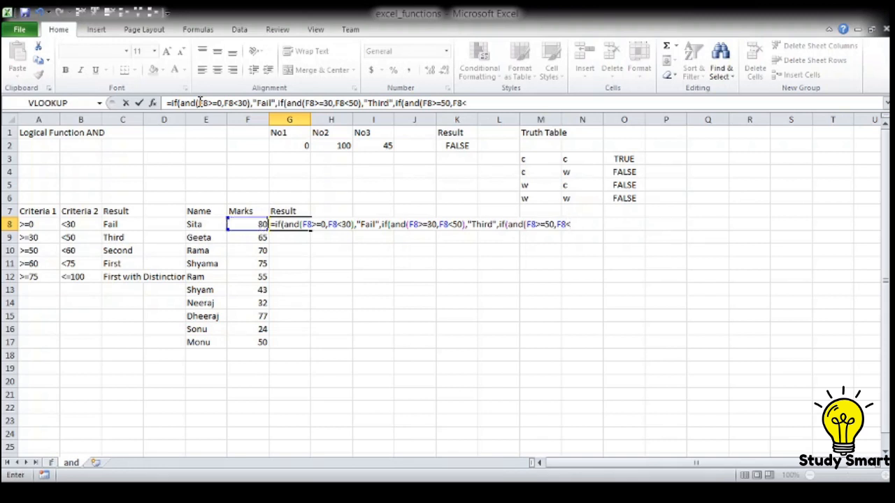
{"action": "type", "text": "60),\"Sec"}
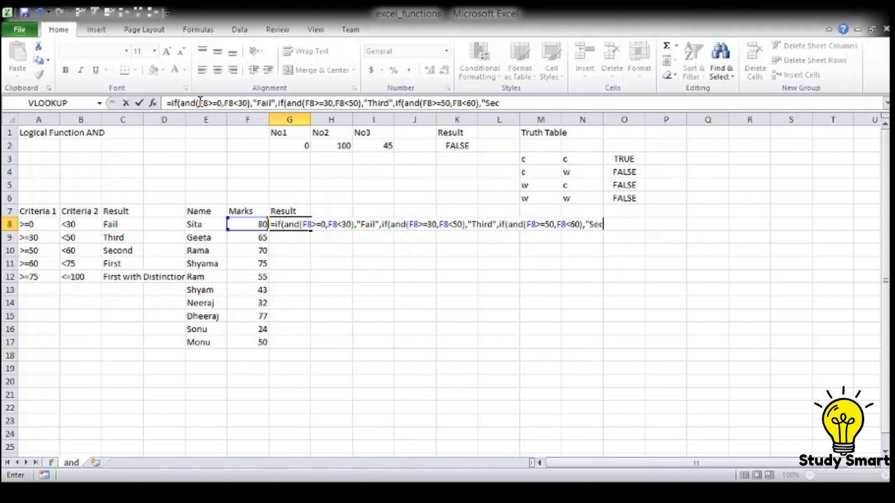
{"action": "type", "text": "ond\",if(an"}
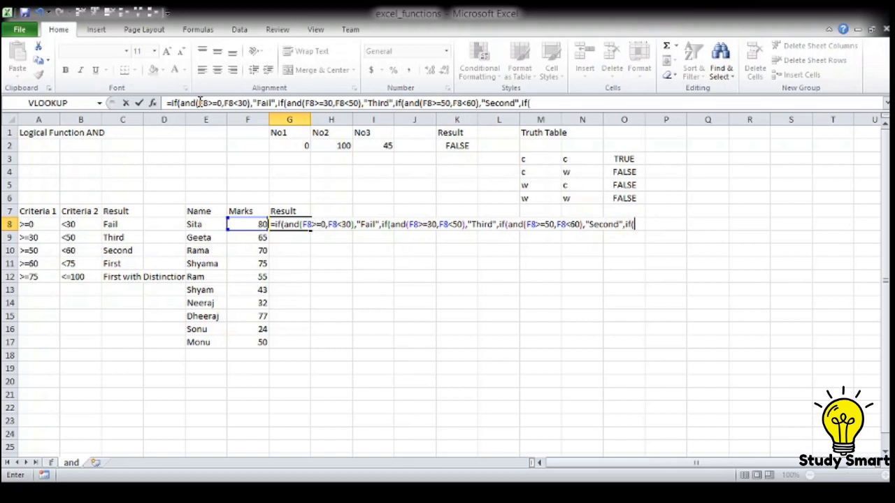
{"action": "type", "text": "d("}
Step: Fill the fourth IF's AND test with the conditions F8>=60 and F8<75
{"action": "key", "text": "Left"}
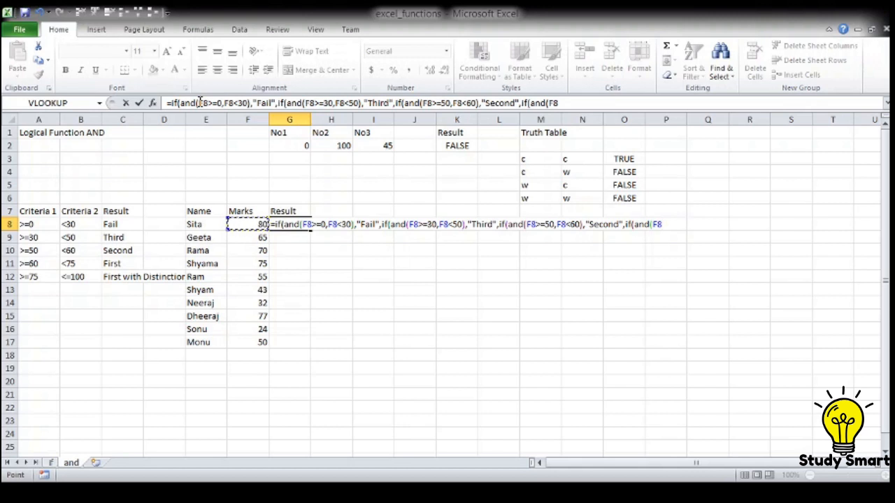
{"action": "type", "text": ">=6"}
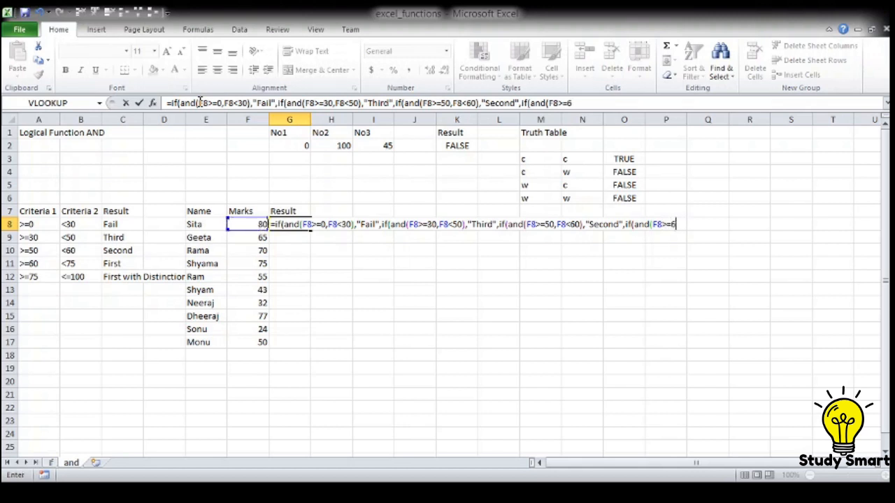
{"action": "type", "text": "0,F8<75"}
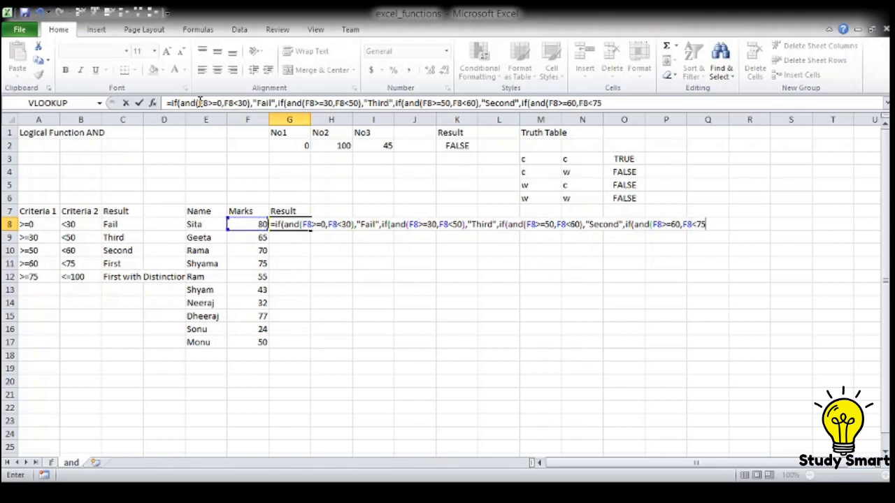
{"action": "type", "text": "),\"First\",if("}
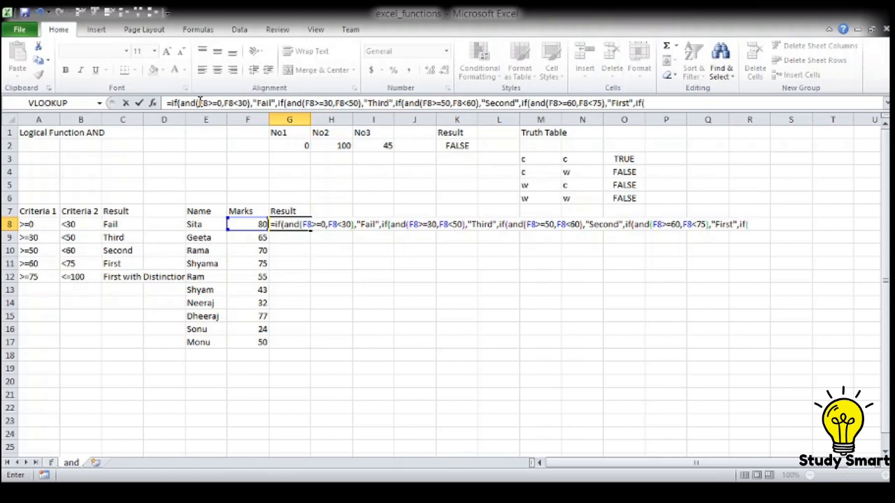
Step: Put the conditions F8>=75 and F8<=100 directly into the fifth IF, without an AND
{"action": "key", "text": "Left"}
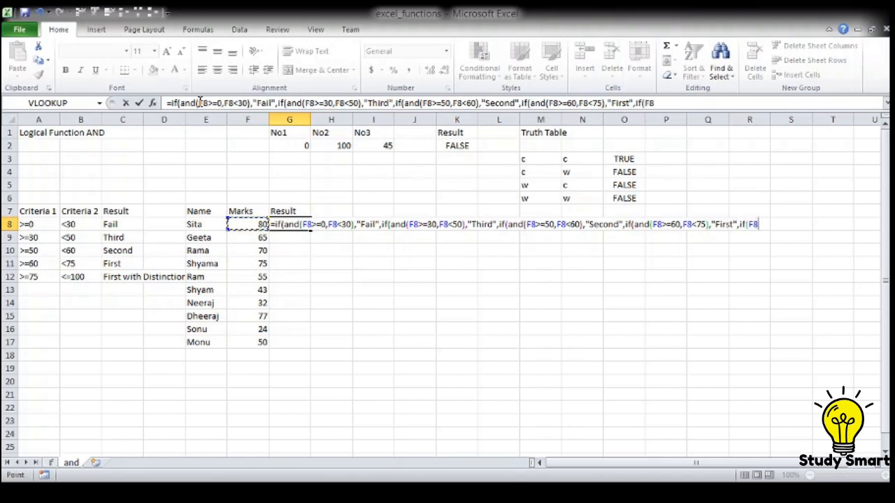
{"action": "type", "text": ">=75,"}
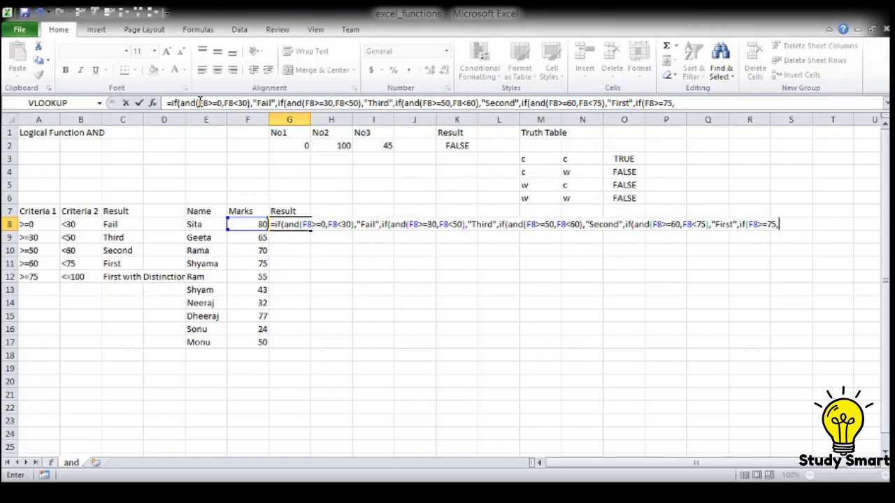
{"action": "key", "text": "Left"}
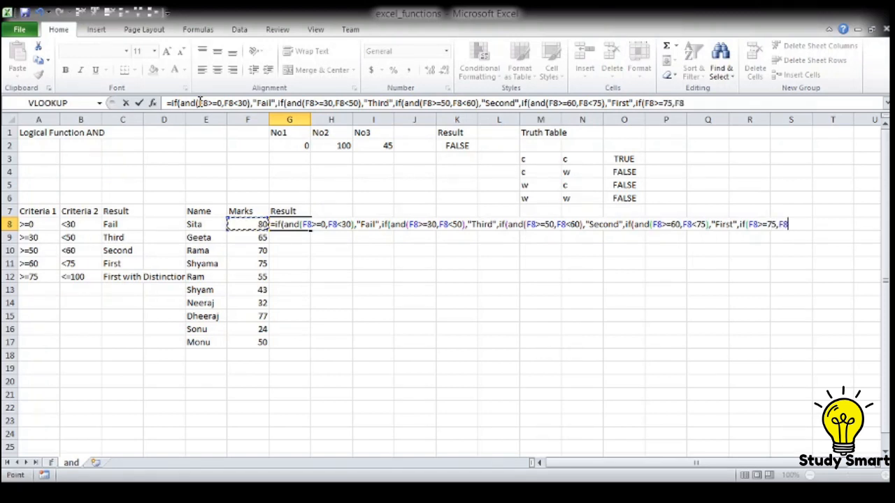
{"action": "type", "text": "<=100"}
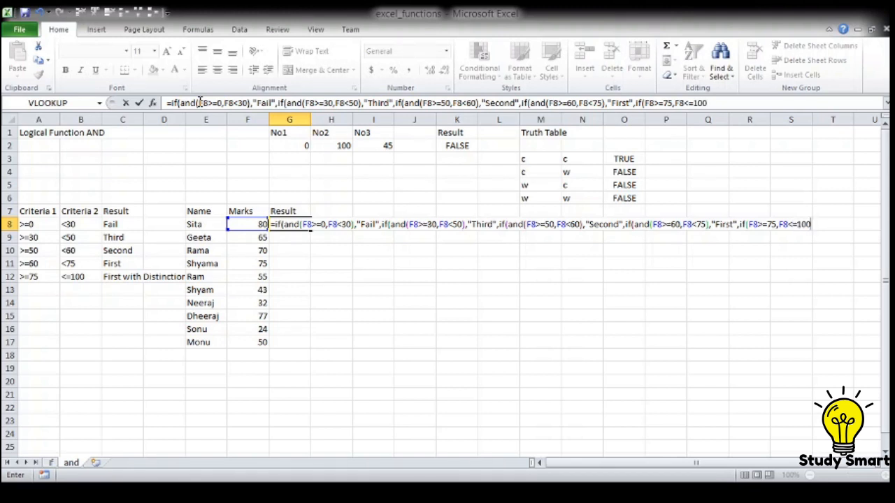
{"action": "type", "text": "),\"Forst wit"}
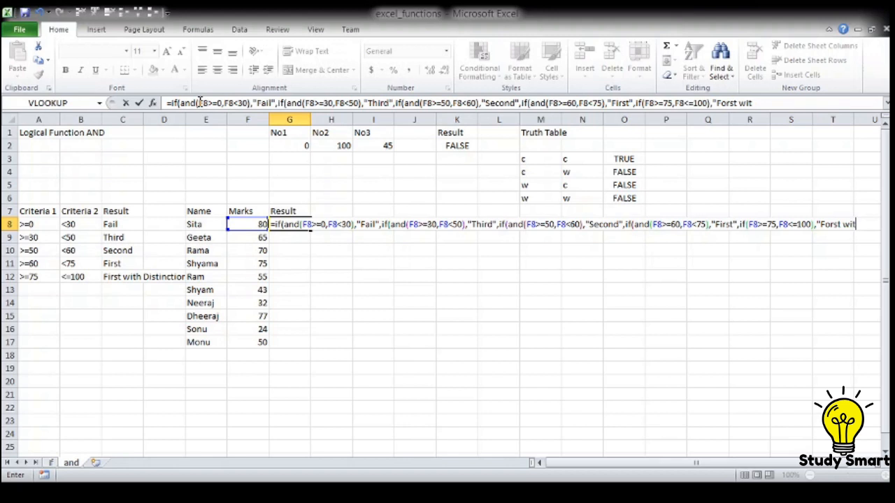
{"action": "type", "text": "h divis"}
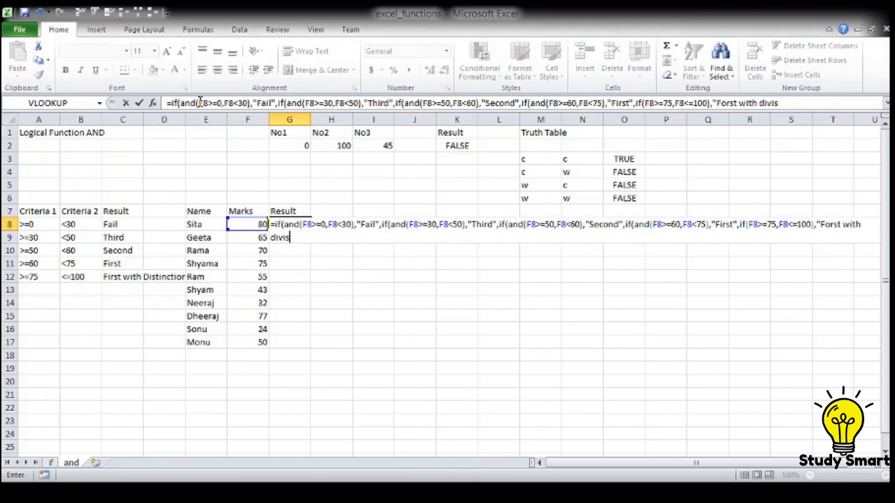
{"action": "type", "text": "ion\",\" \")"}
Step: Correct the misspelled "Forst" in the last result text of the formula to "First"
{"action": "left_click", "coordinate": [827, 225]}
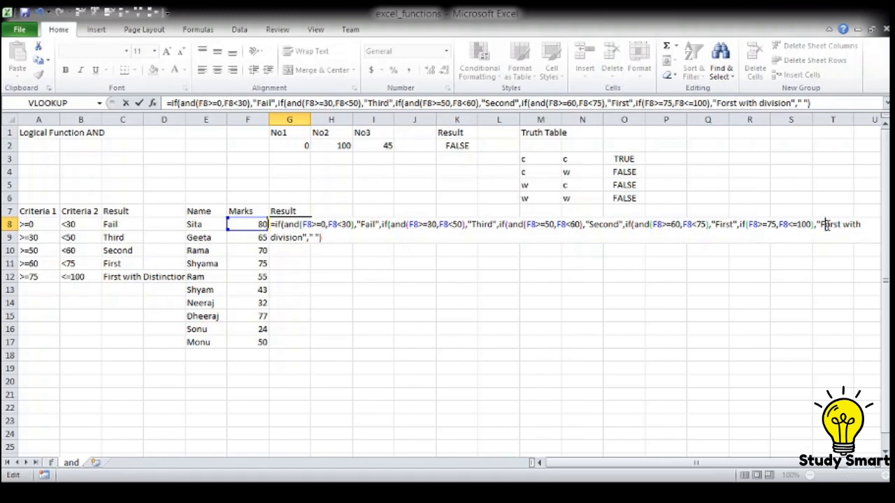
{"action": "key", "text": "BackSpace"}
{"action": "type", "text": "i"}
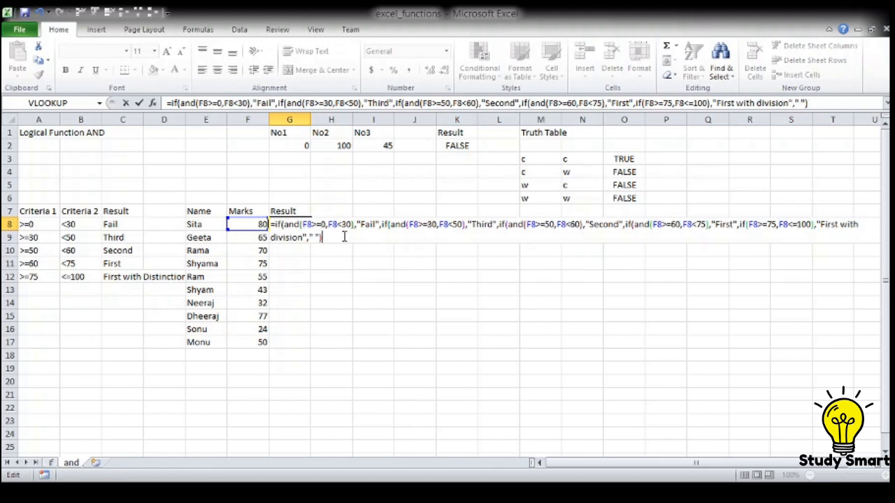
{"action": "type", "text": ")))"}
Step: Add three closing parentheses to the G8 formula, try to enter it and check the end of the formula
{"action": "key", "text": "Return"}
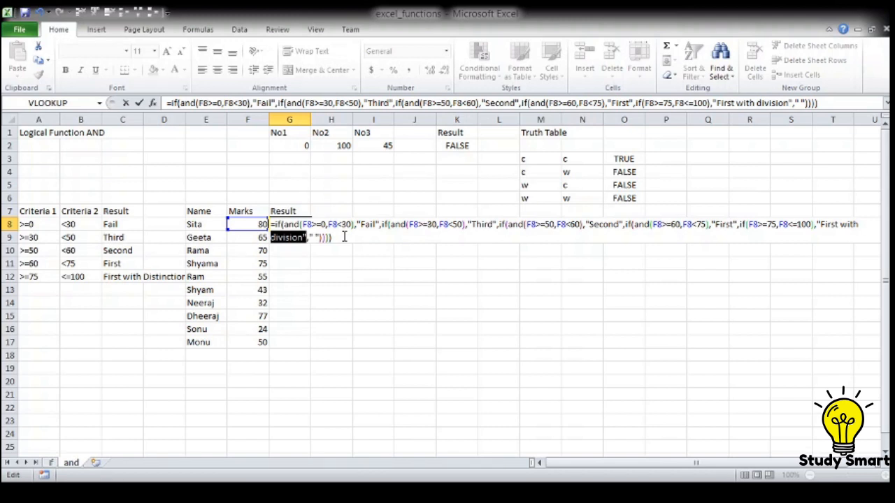
{"action": "key", "text": "Right"}
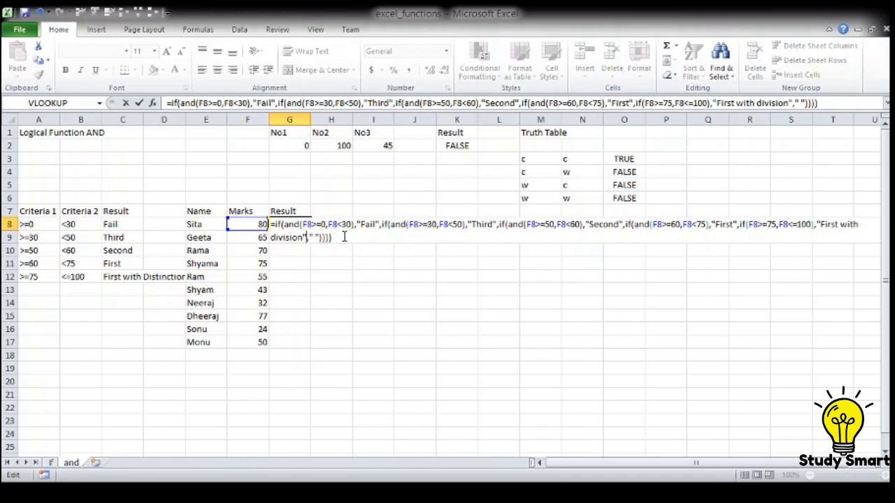
{"action": "key", "text": "Right"}
{"action": "key", "text": "Right"}
{"action": "key", "text": "Right"}
{"action": "key", "text": "Right"}
{"action": "key", "text": "Right"}
{"action": "key", "text": "Left"}
{"action": "key", "text": "Left"}
{"action": "key", "text": "Left"}
{"action": "key", "text": "Left"}
Step: Insert AND( before F8>=75 in the last IF, add one more closing parenthesis and enter the G8 formula
{"action": "left_click", "coordinate": [751, 225]}
{"action": "type", "text": "and("}
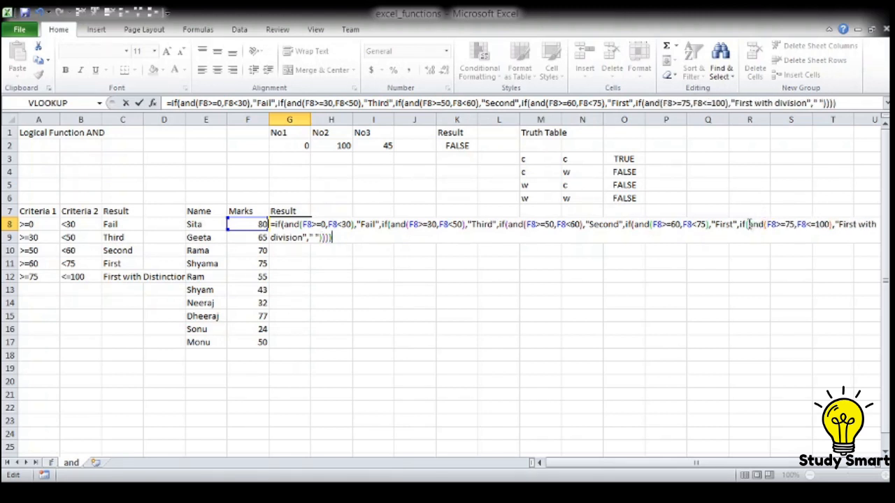
{"action": "type", "text": ")"}
{"action": "key", "text": "Return"}
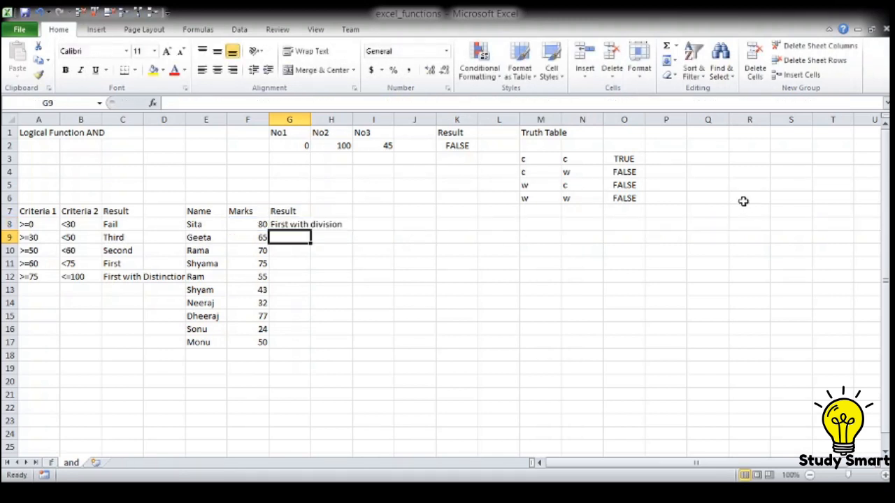
Step: Autofit the width of column G and fill the G8 grading formula down through G11
{"action": "double_click", "coordinate": [311, 119]}
{"action": "key", "text": "Up"}
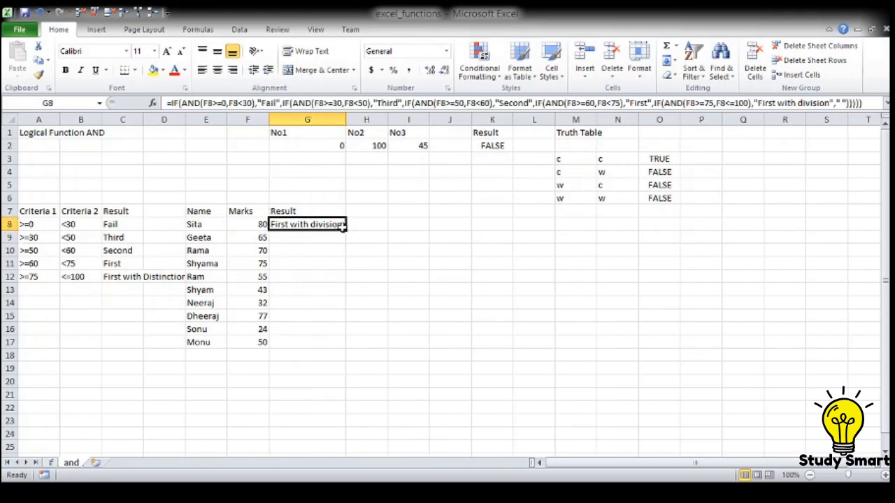
{"action": "left_click_drag", "start_coordinate": [344, 231], "coordinate": [345, 241]}
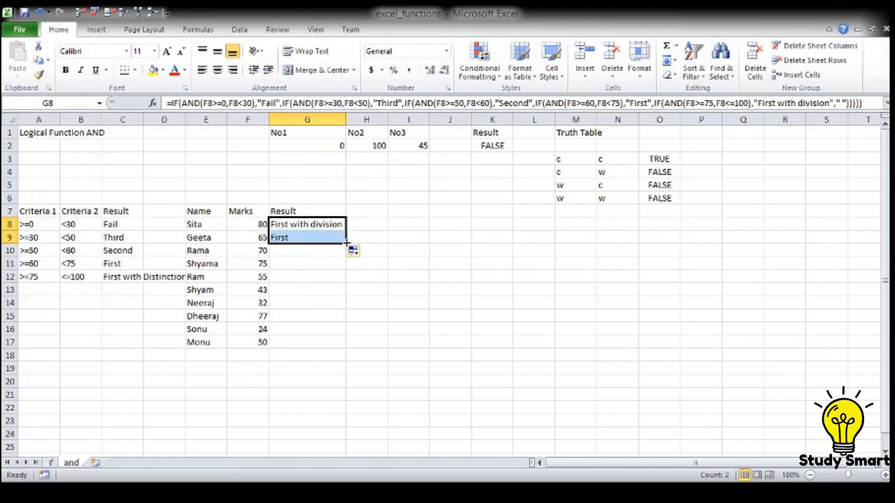
{"action": "left_click_drag", "start_coordinate": [346, 242], "coordinate": [347, 264]}
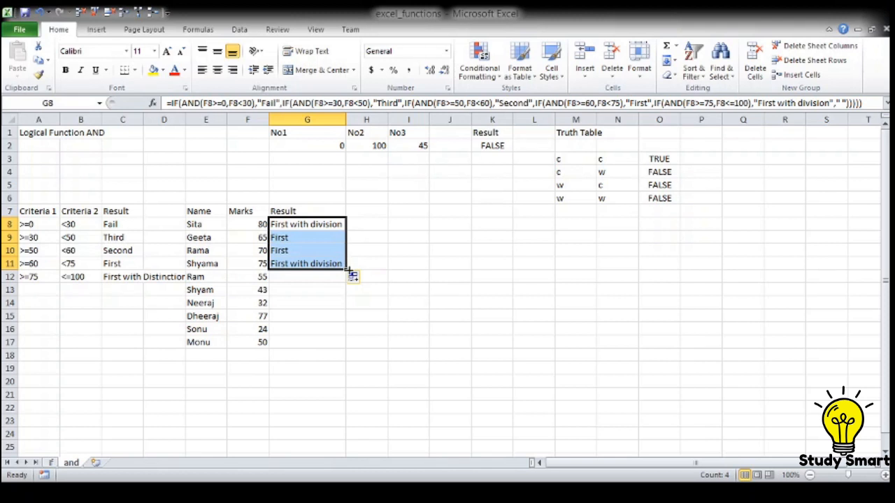
{"action": "left_click_drag", "start_coordinate": [348, 264], "coordinate": [349, 270]}
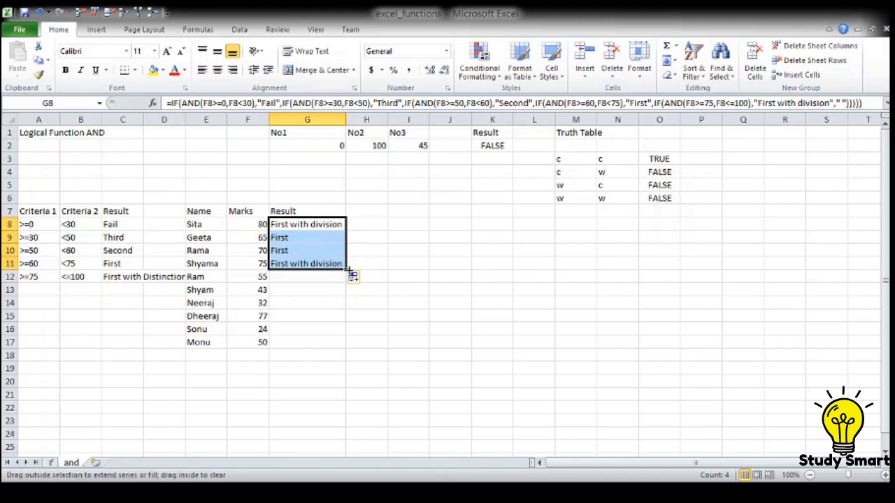
{"action": "left_click_drag", "start_coordinate": [349, 273], "coordinate": [349, 274]}
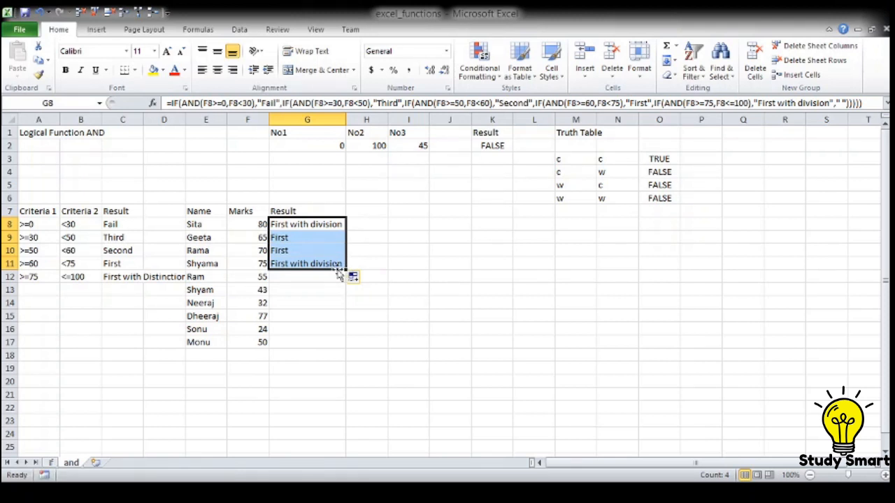
Step: Change the last result text in the G8 formula to "First with distinction" and enter the formula
{"action": "key", "text": "Up"}
{"action": "key", "text": "Down"}
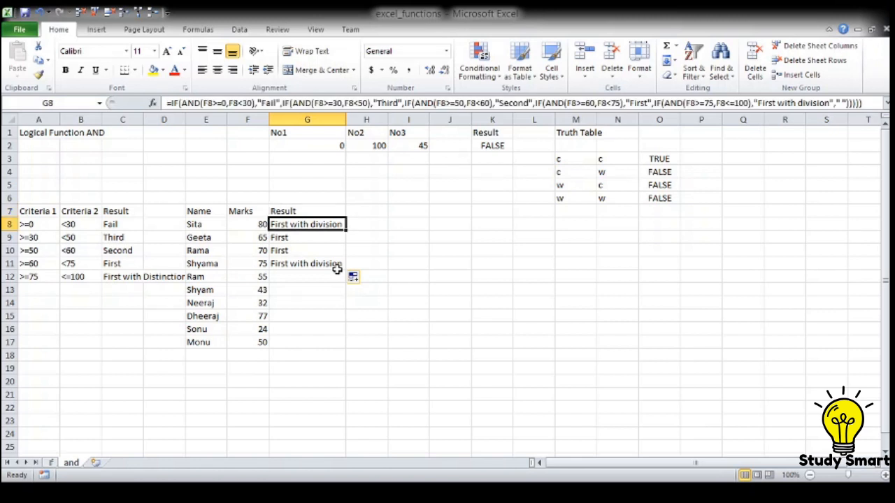
{"action": "left_click", "coordinate": [804, 103]}
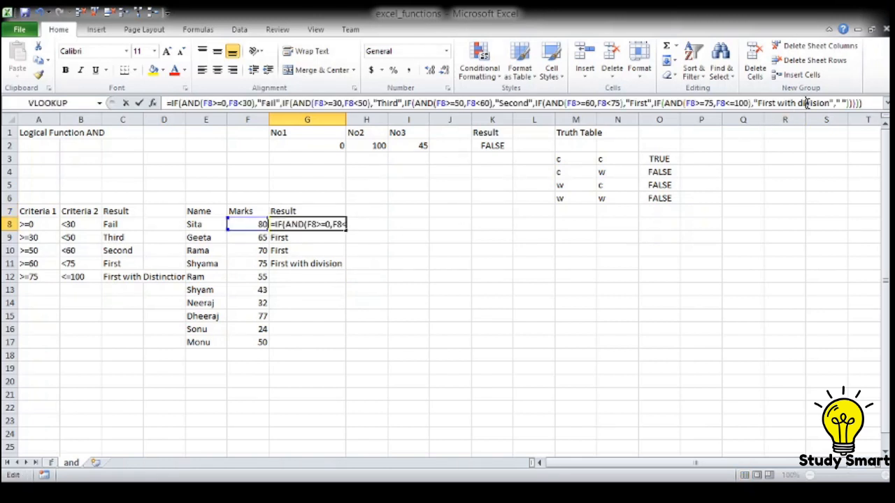
{"action": "type", "text": "stinct"}
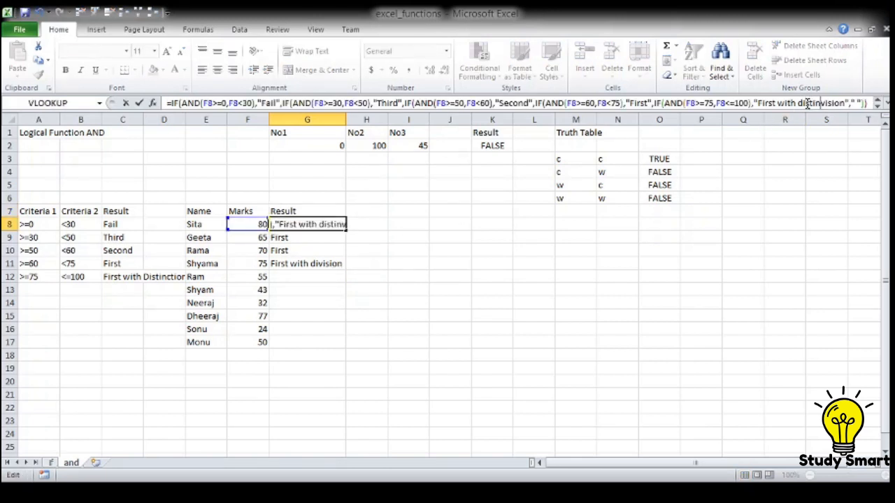
{"action": "key", "text": "Delete"}
{"action": "key", "text": "Delete"}
{"action": "key", "text": "Delete"}
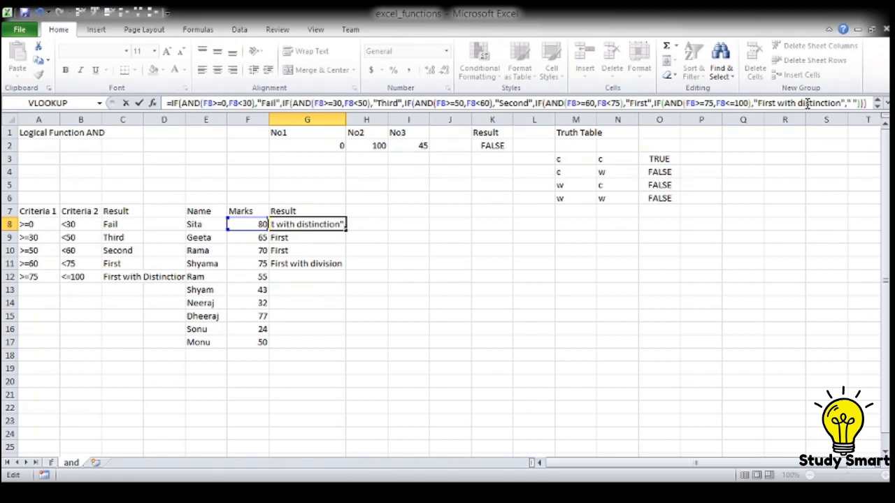
{"action": "key", "text": "Return"}
Step: Fill the corrected G8 formula down through G17 and autofit the width of column G
{"action": "key", "text": "Up"}
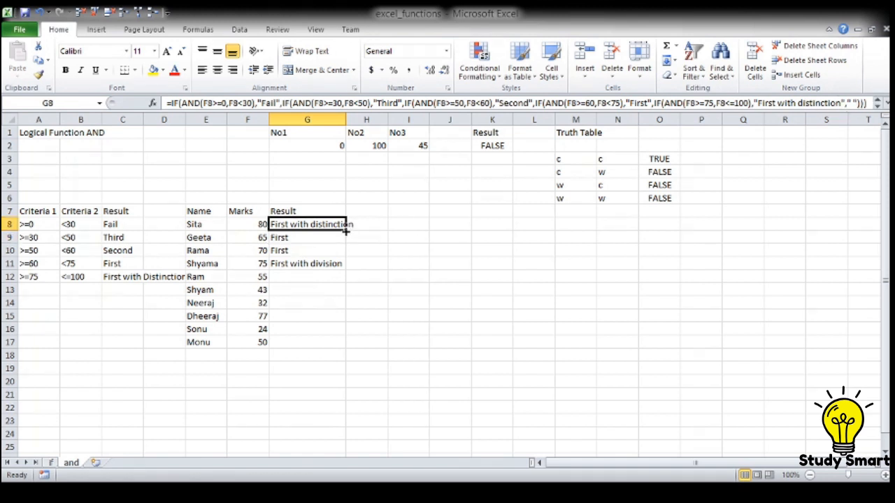
{"action": "left_click_drag", "start_coordinate": [347, 231], "coordinate": [350, 266]}
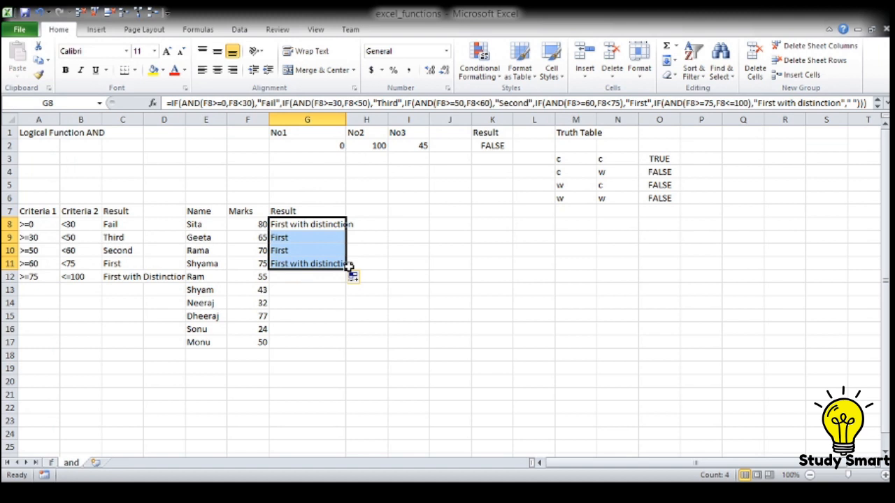
{"action": "left_click_drag", "start_coordinate": [346, 119], "coordinate": [346, 119]}
{"action": "double_click", "coordinate": [345, 119]}
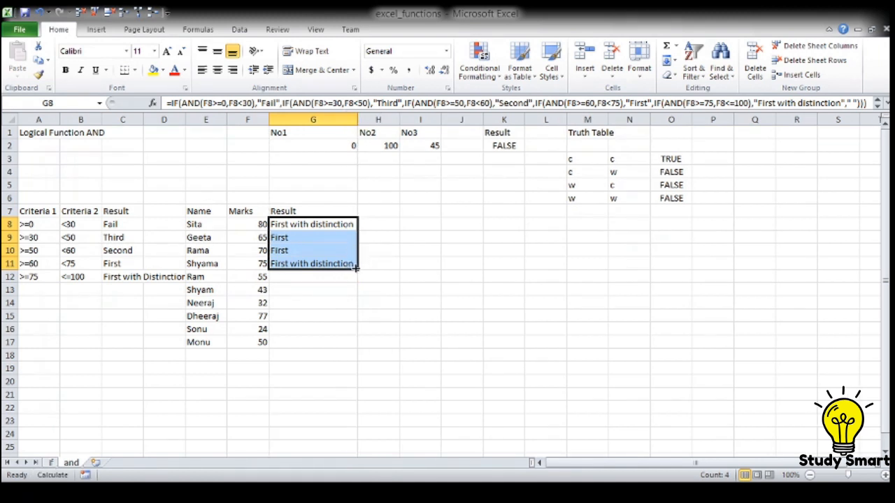
{"action": "left_click_drag", "start_coordinate": [357, 270], "coordinate": [360, 347]}
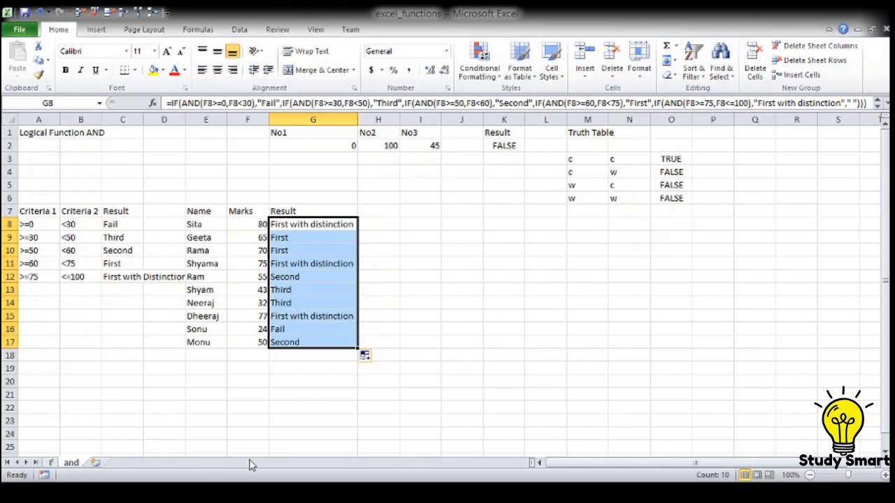
{"action": "left_click", "coordinate": [253, 493]}
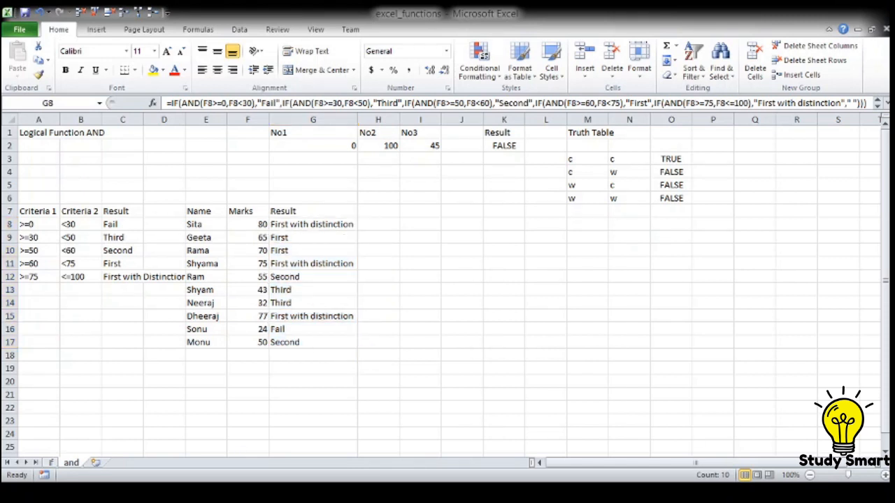